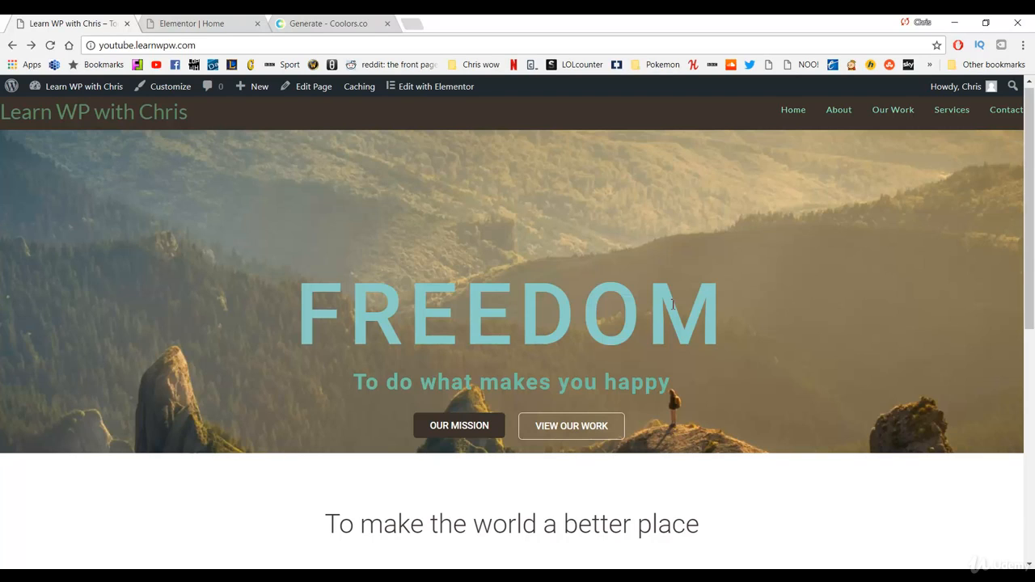
- Review the home page in the narrow mobile-width browser window, from the FREEDOM hero down to the footer, and put that window away
key("alt+Tab")
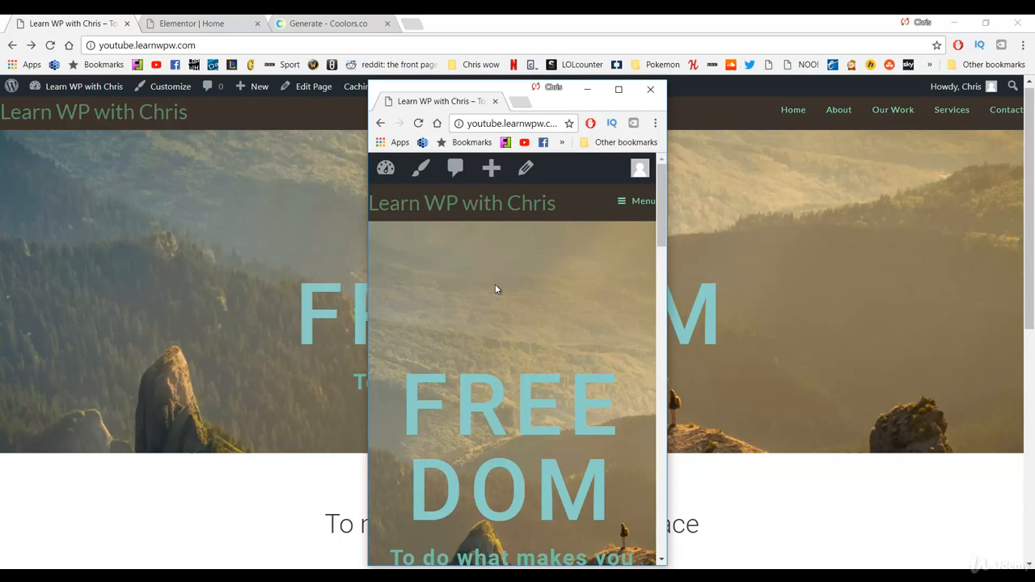
scroll(495, 288, "down", 4)
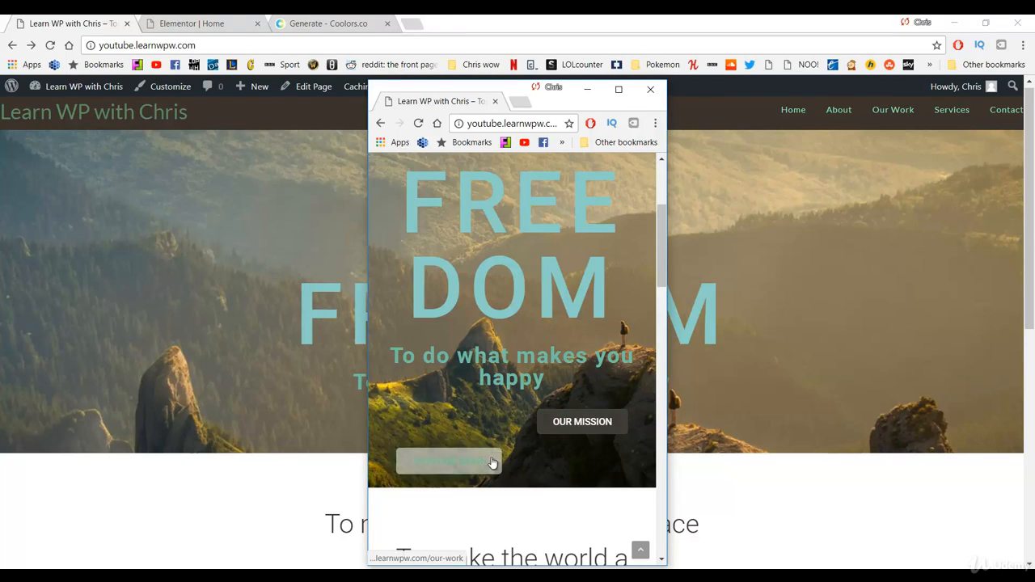
scroll(527, 379, "down", 3)
scroll(526, 379, "down", 10)
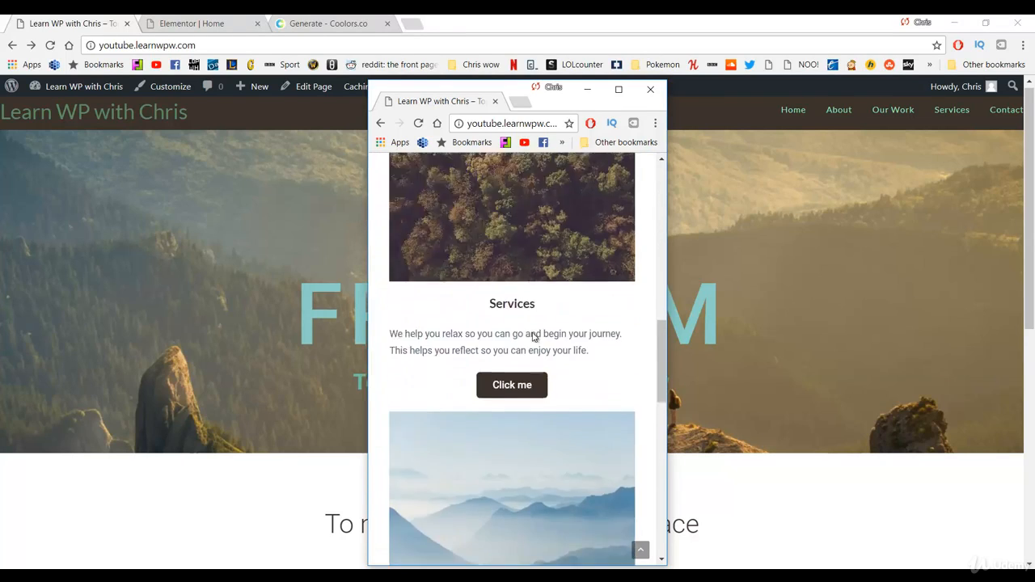
scroll(515, 302, "down", 2)
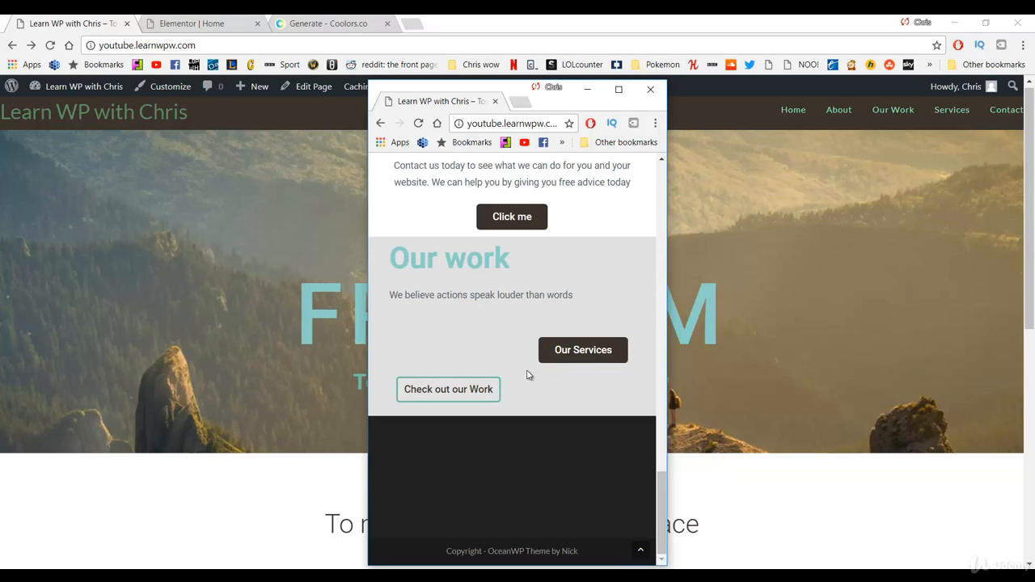
scroll(527, 368, "up", 10)
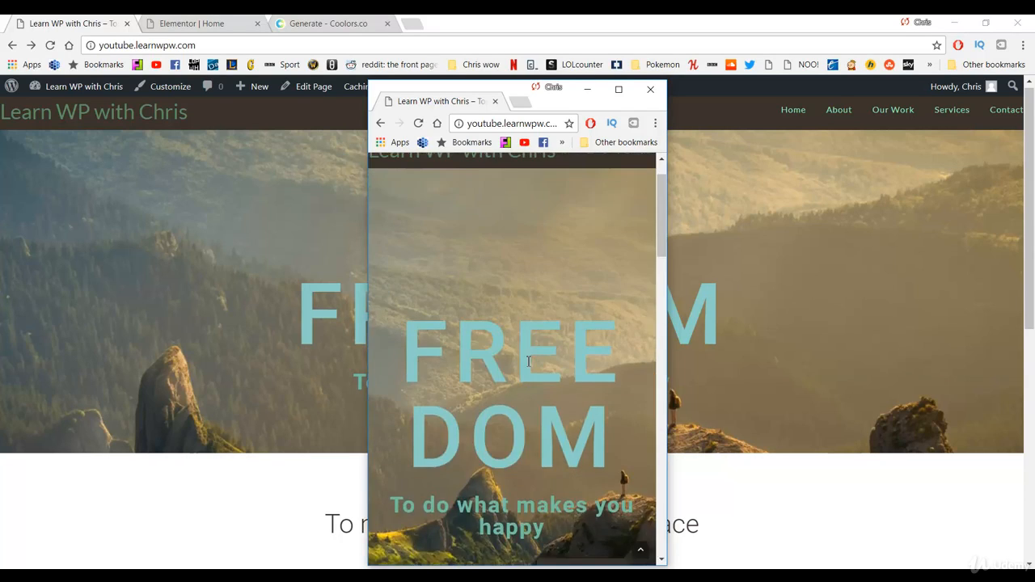
left_click(587, 90)
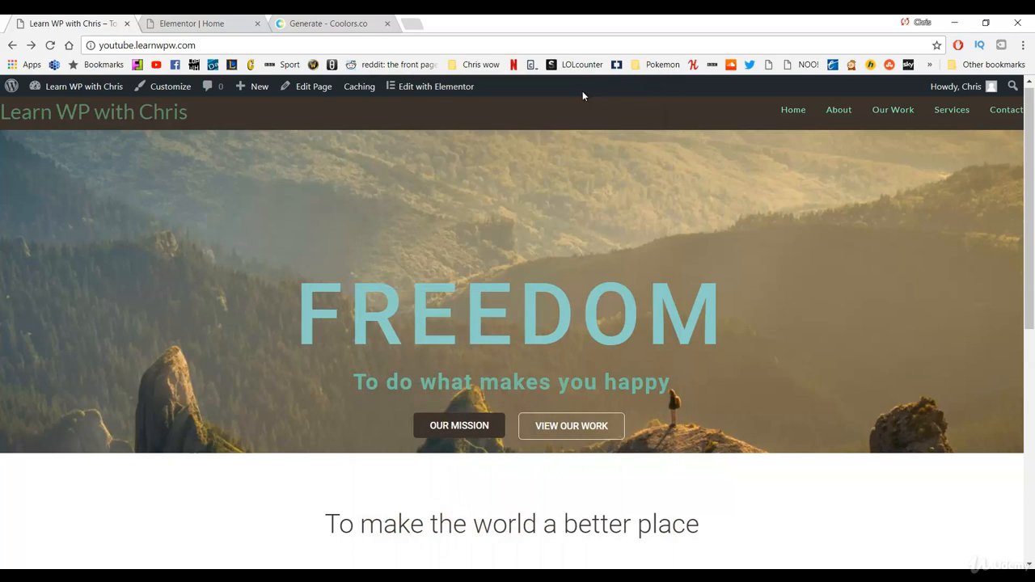
- Open the home page for editing with Elementor and duplicate the FREEDOM hero section
left_click(447, 92)
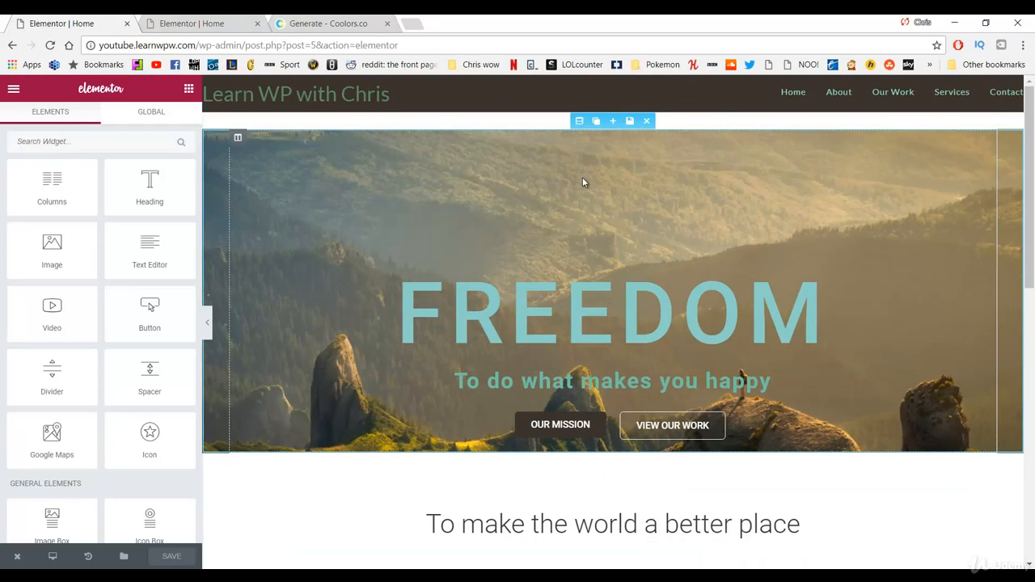
left_click(595, 122)
scroll(534, 308, "down", 2)
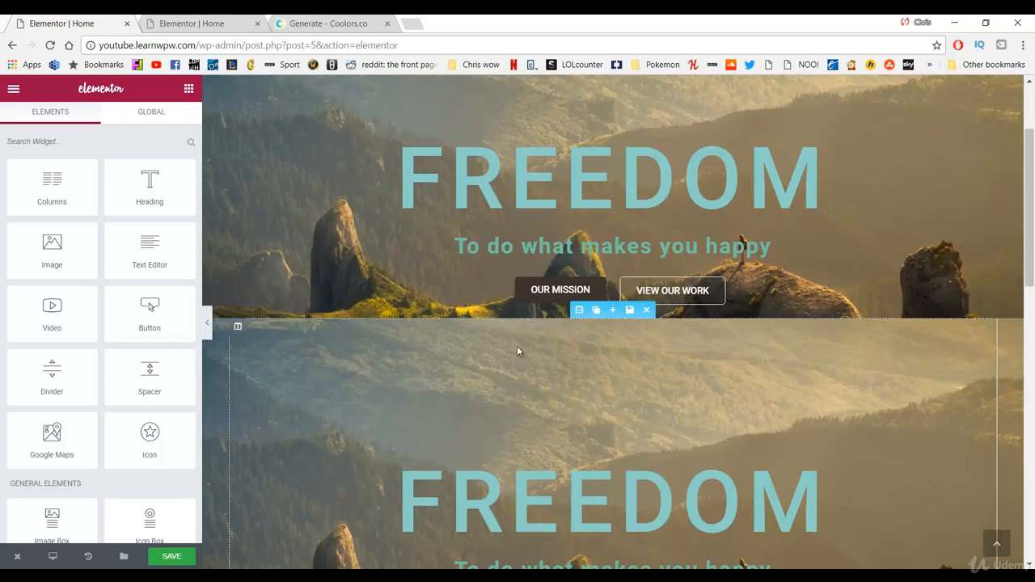
scroll(518, 351, "down", 2)
scroll(477, 397, "up", 2)
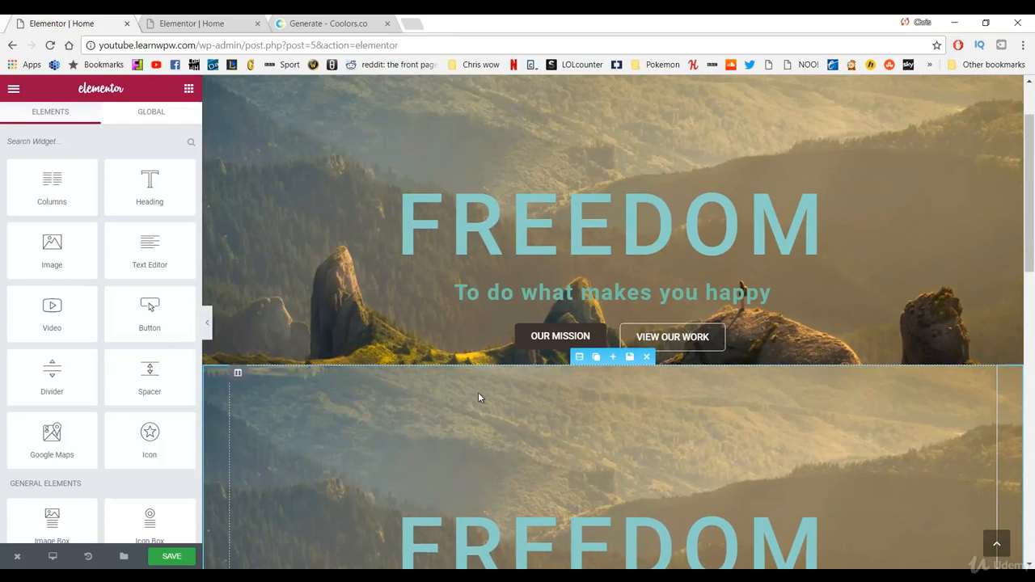
scroll(422, 383, "up", 1)
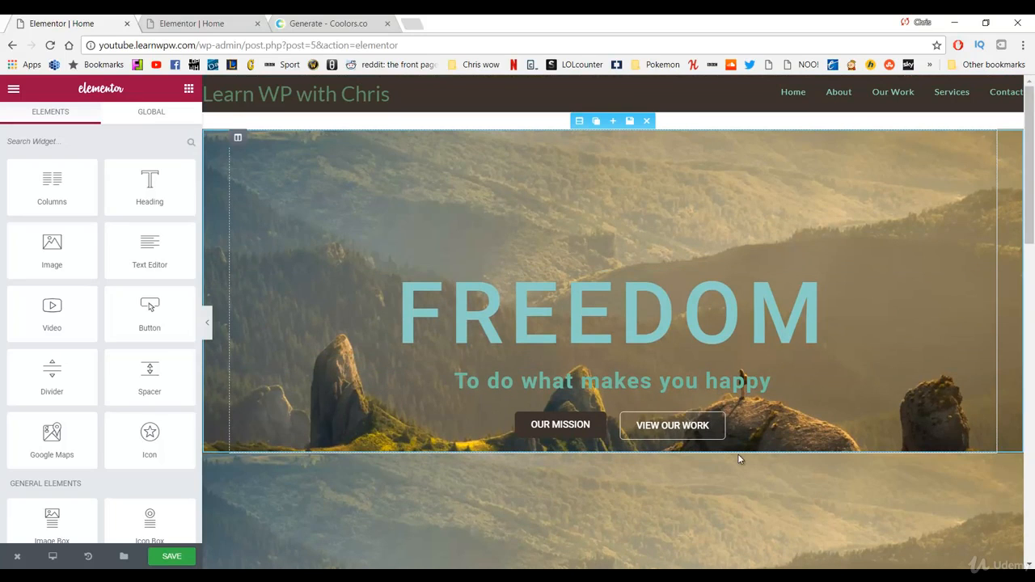
- Set the FREEDOM heading's font size in the duplicated hero section to 61 px
scroll(738, 458, "down", 3)
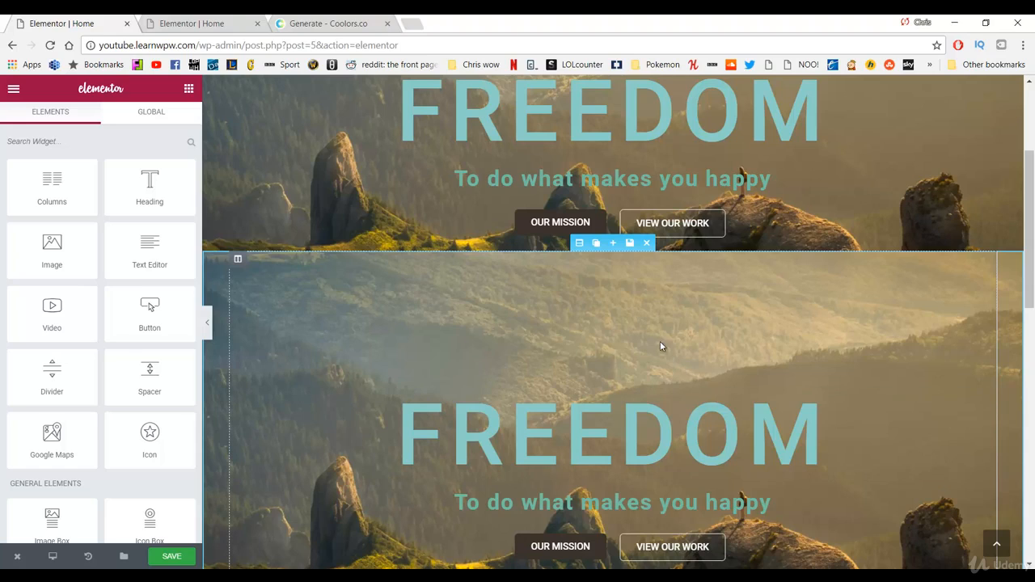
scroll(489, 288, "down", 2)
scroll(615, 270, "up", 1)
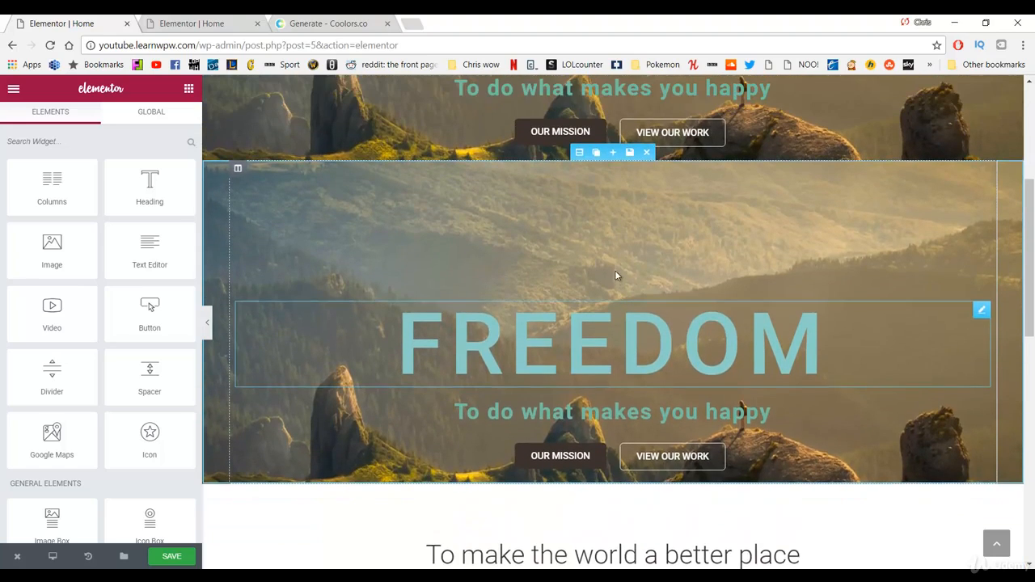
left_click(582, 348)
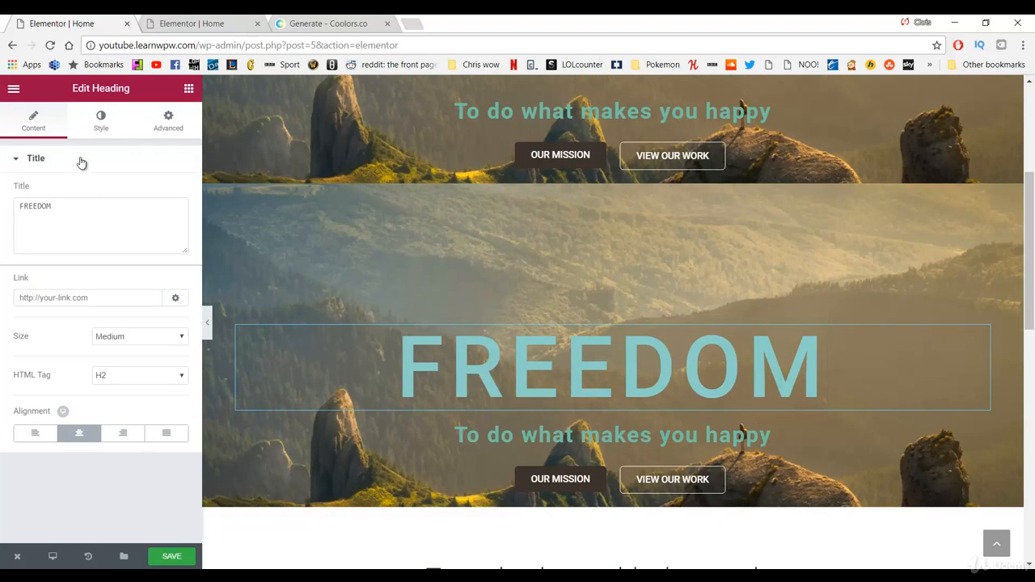
left_click(106, 127)
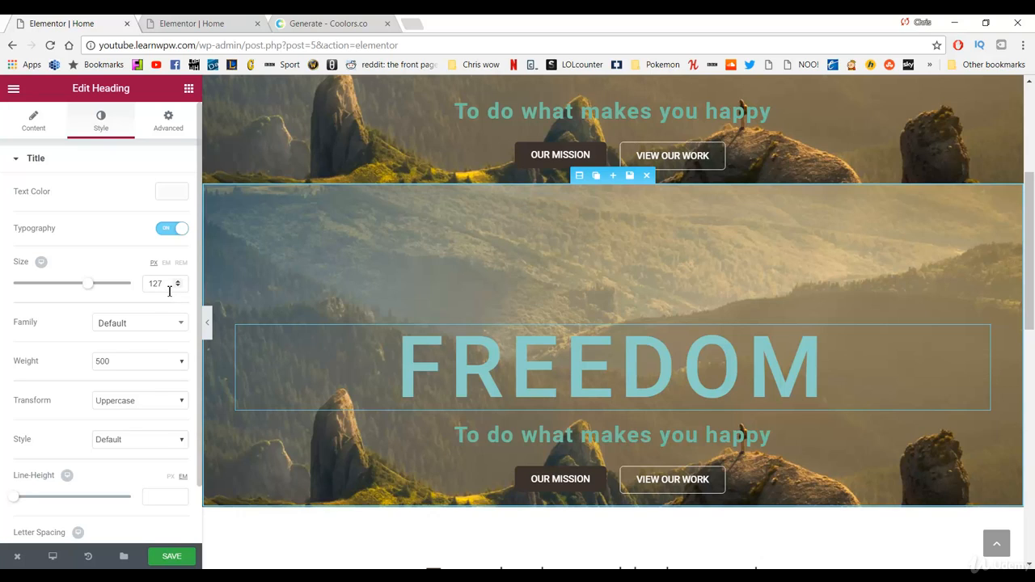
left_click_drag(167, 287, 152, 285)
type("61")
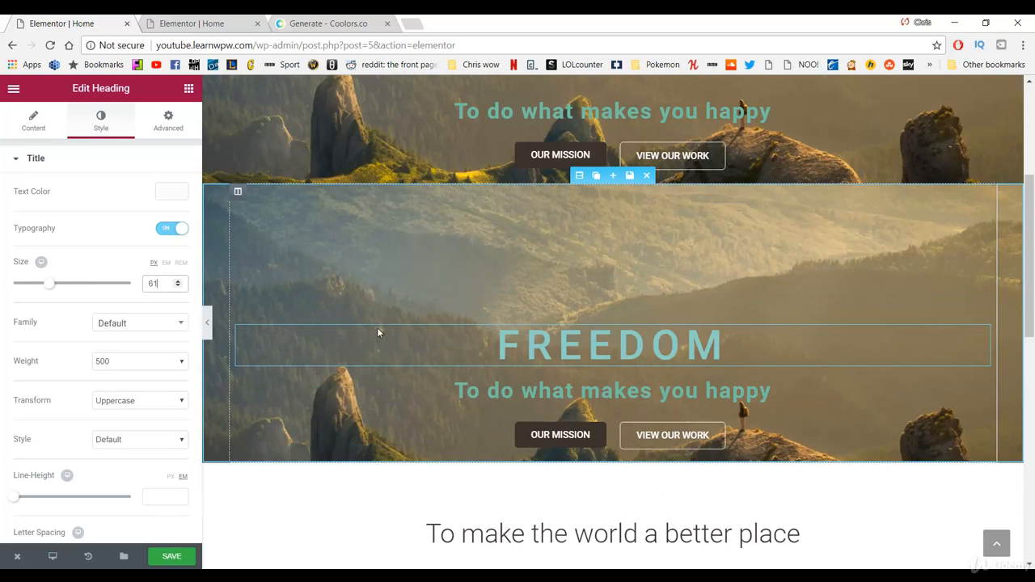
- Center-align the OUR MISSION and VIEW OUR WORK buttons in the duplicated hero section
left_click(529, 433)
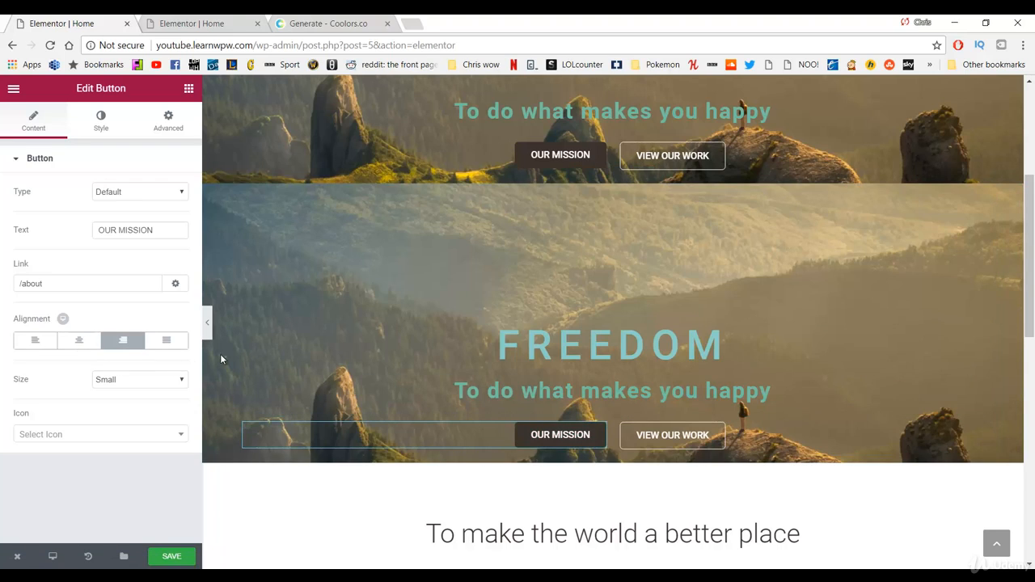
left_click(79, 341)
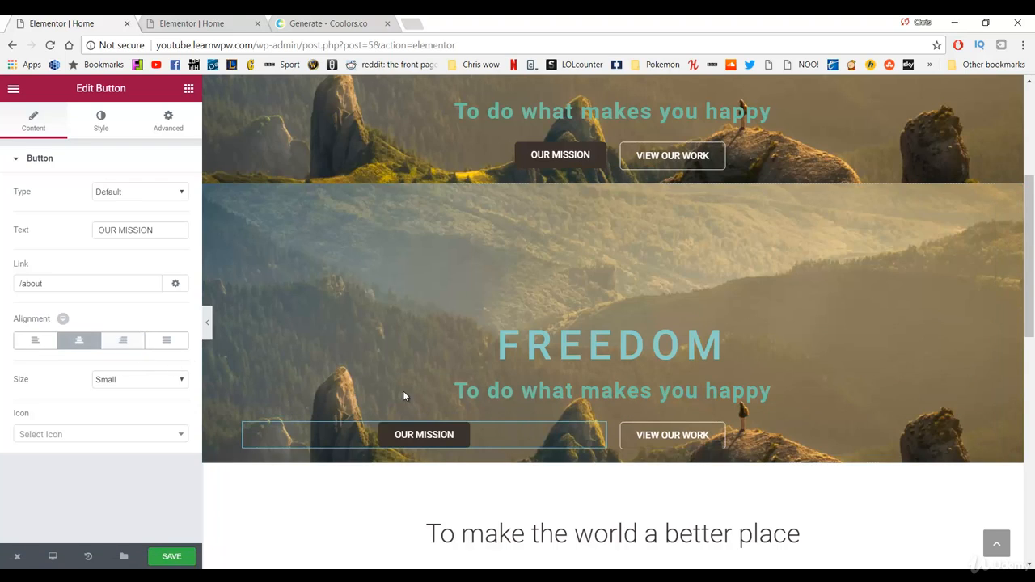
left_click(673, 437)
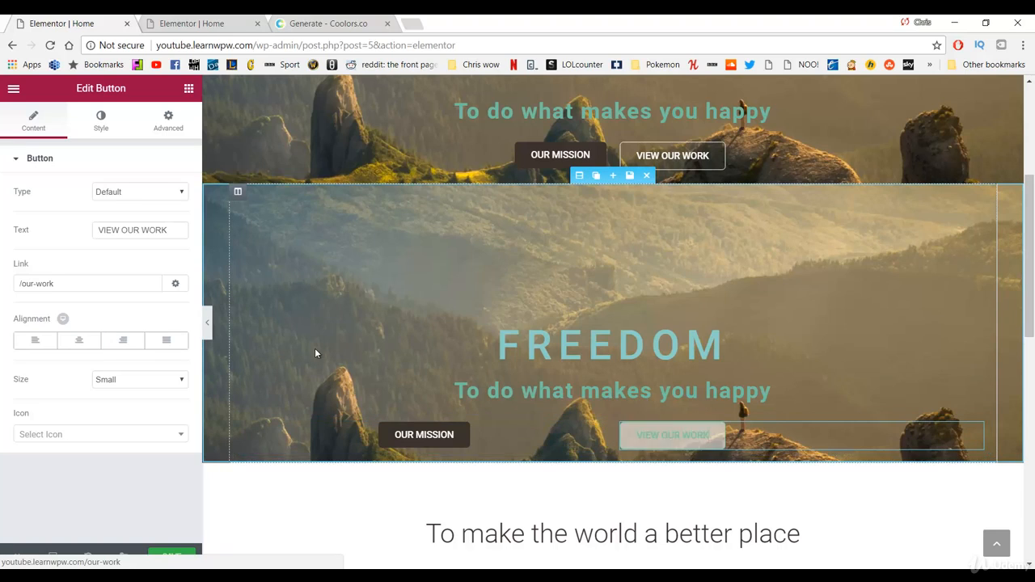
left_click(80, 341)
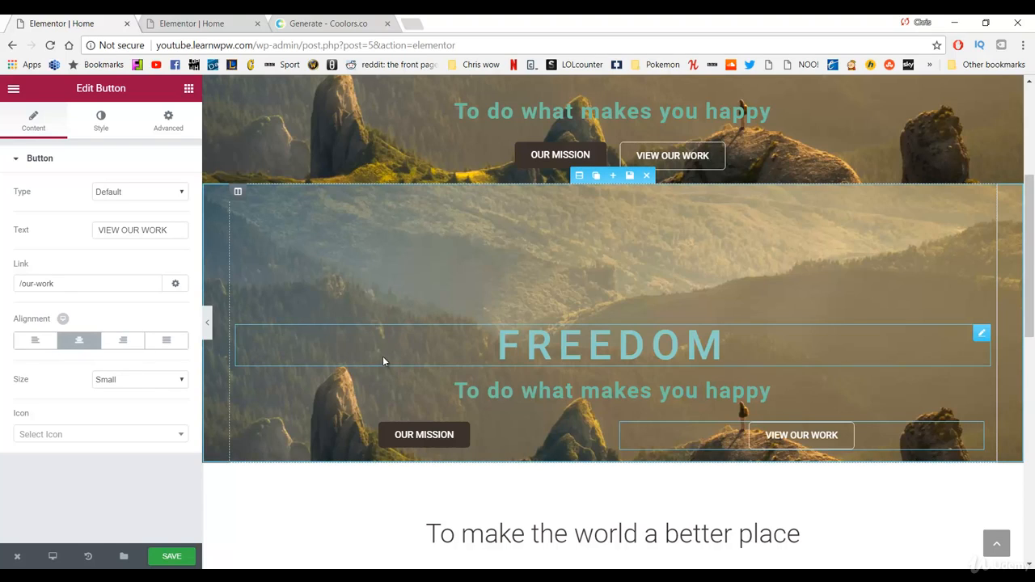
- Hide the original hero section with the large FREEDOM heading on mobile through its responsive visibility settings
scroll(384, 354, "up", 1)
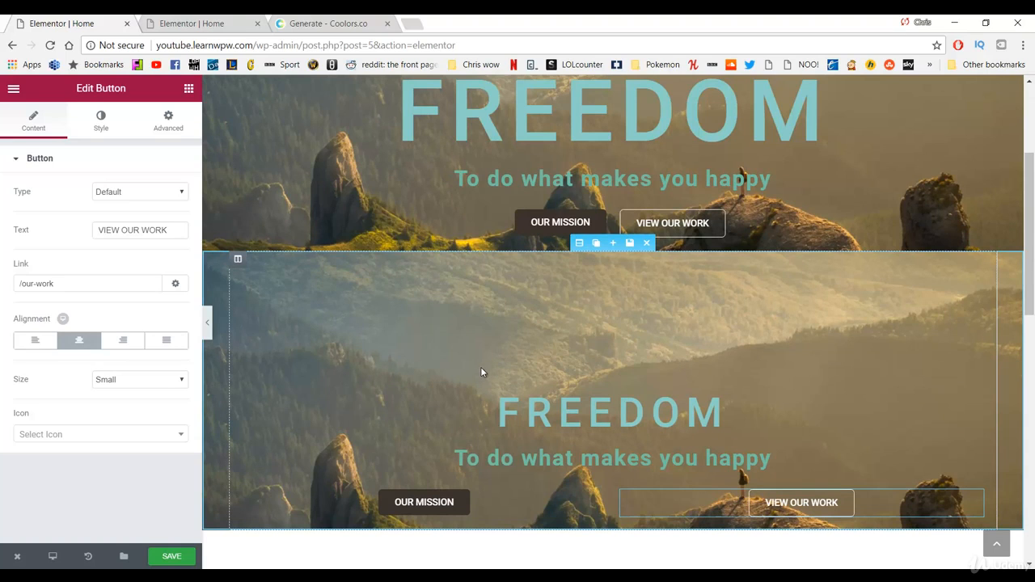
scroll(501, 360, "up", 2)
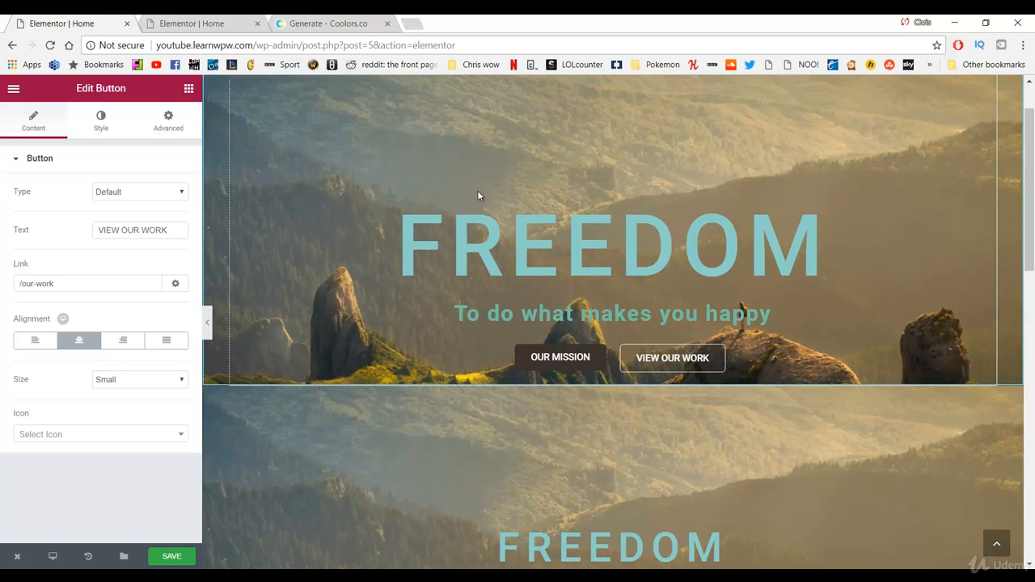
scroll(508, 363, "up", 1)
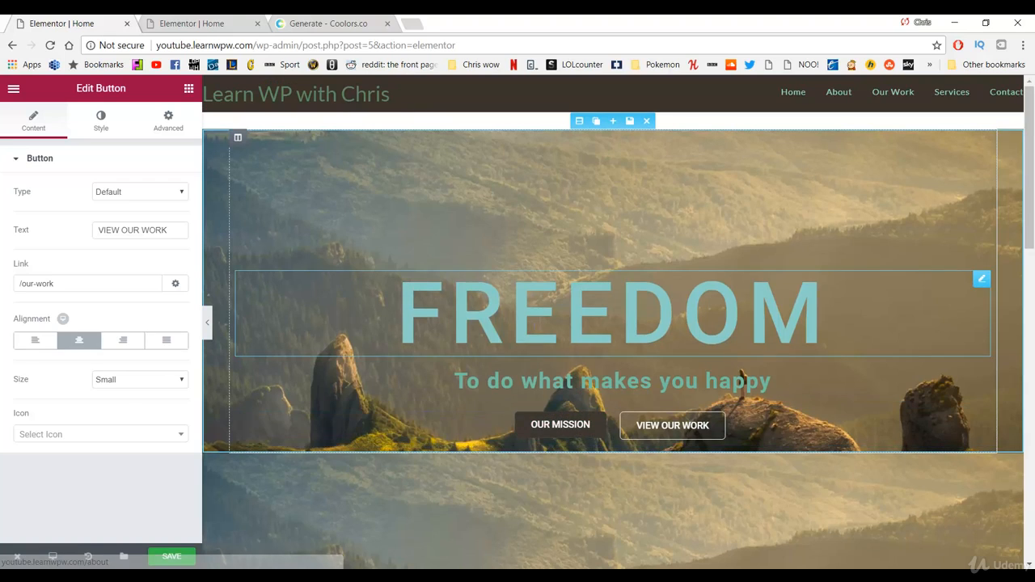
left_click(580, 120)
scroll(114, 315, "down", 1)
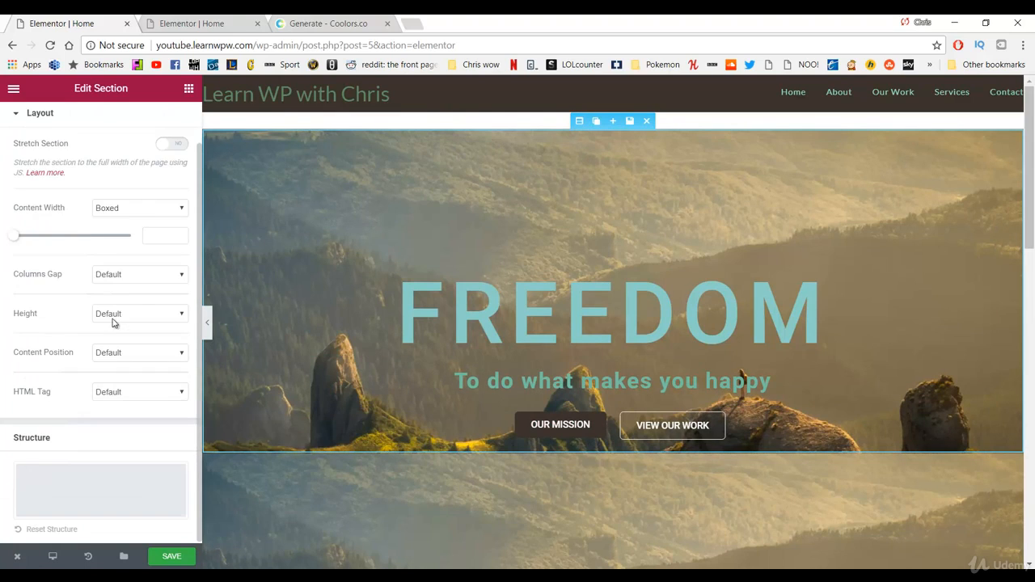
scroll(123, 307, "up", 1)
left_click(168, 119)
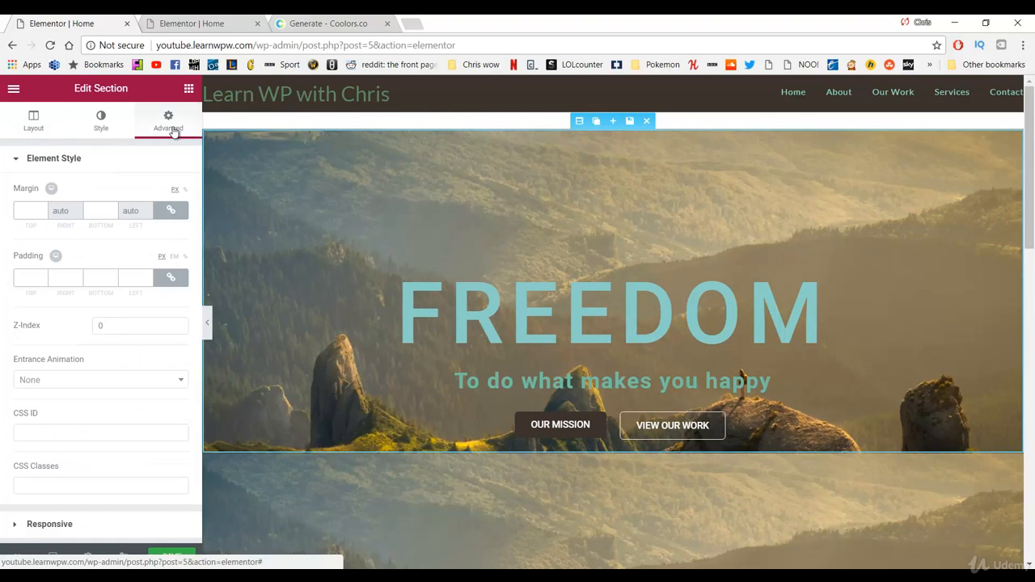
scroll(80, 293, "down", 1)
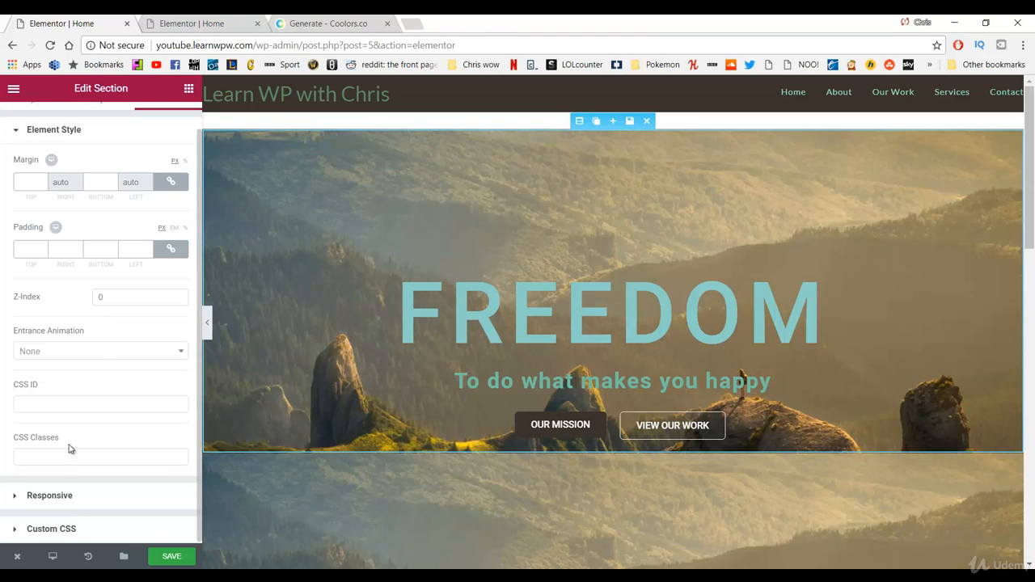
left_click(83, 495)
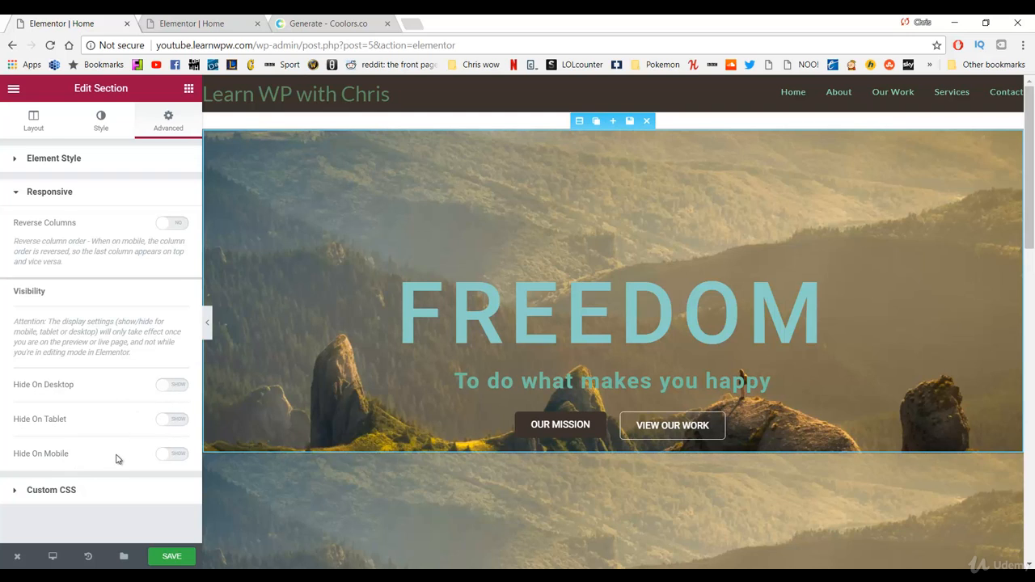
left_click(167, 458)
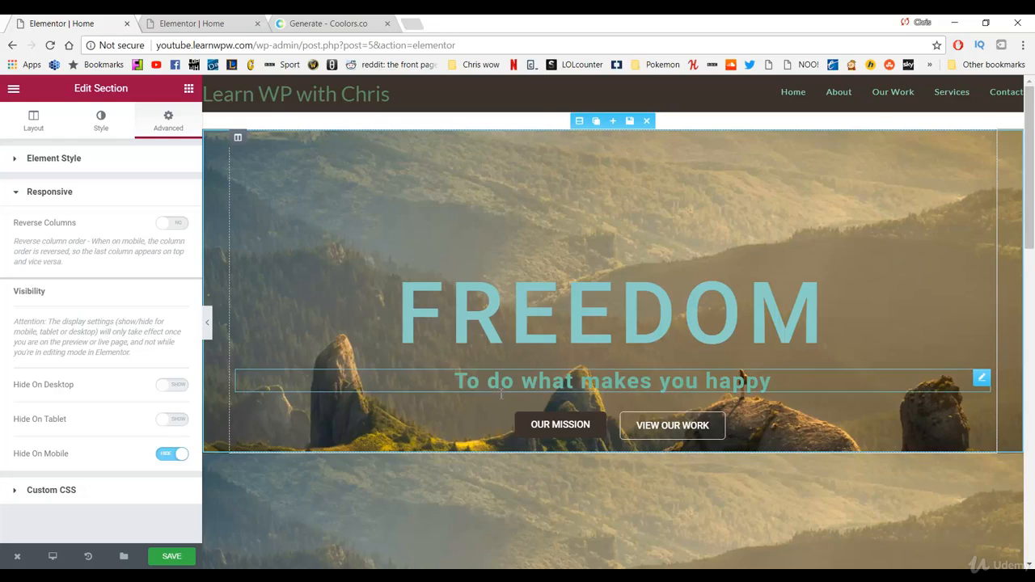
- Hide the duplicated hero section with the smaller heading on desktop and tablet, and save the page
scroll(474, 451, "down", 2)
scroll(466, 437, "down", 2)
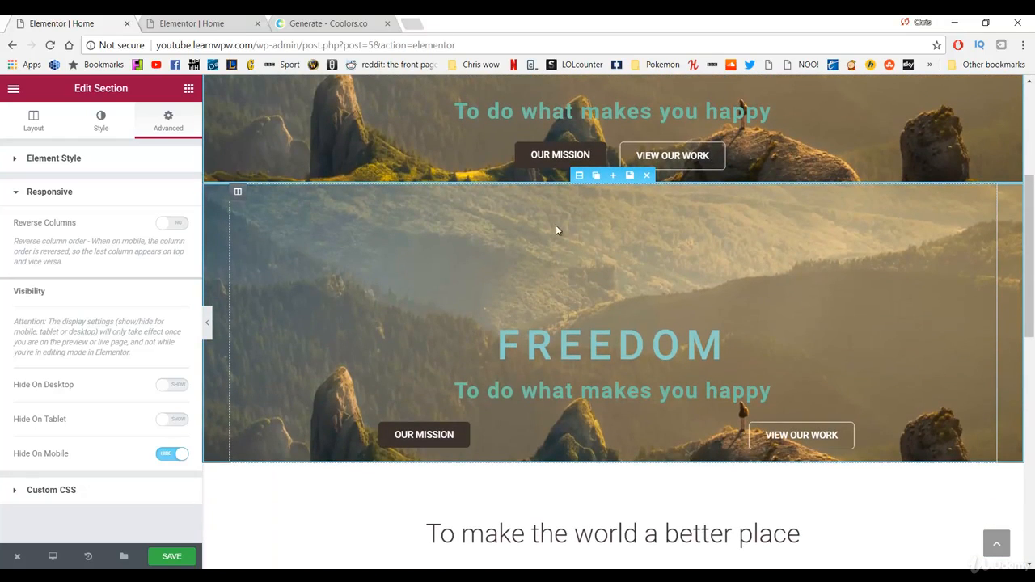
left_click(579, 176)
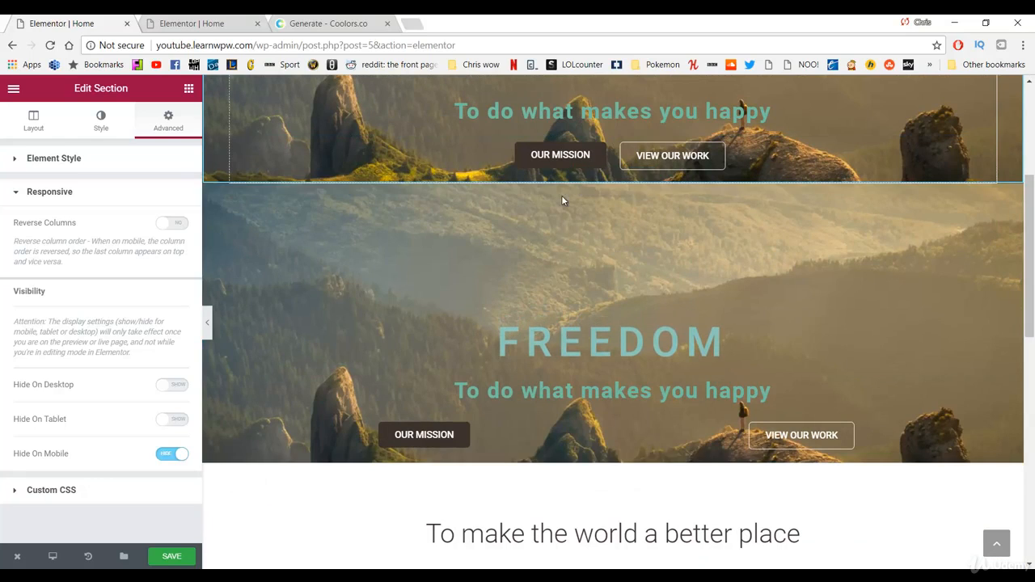
left_click(575, 179)
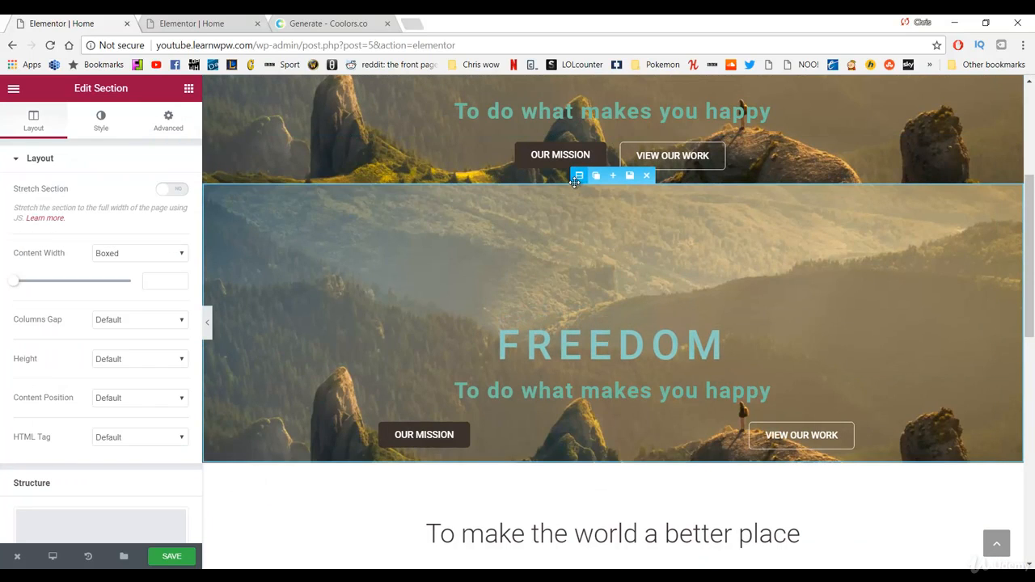
left_click(164, 133)
scroll(81, 339, "down", 1)
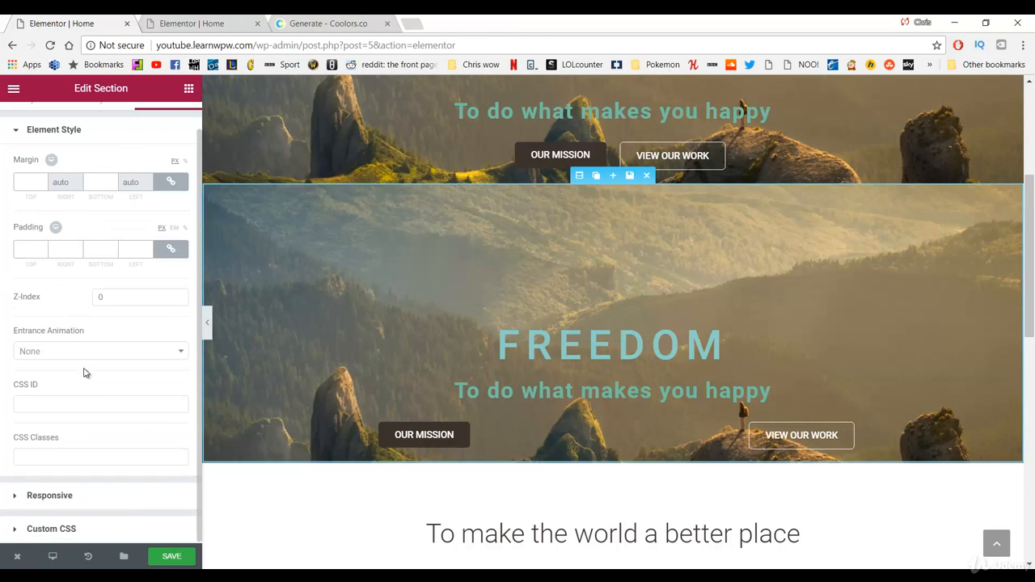
left_click(66, 498)
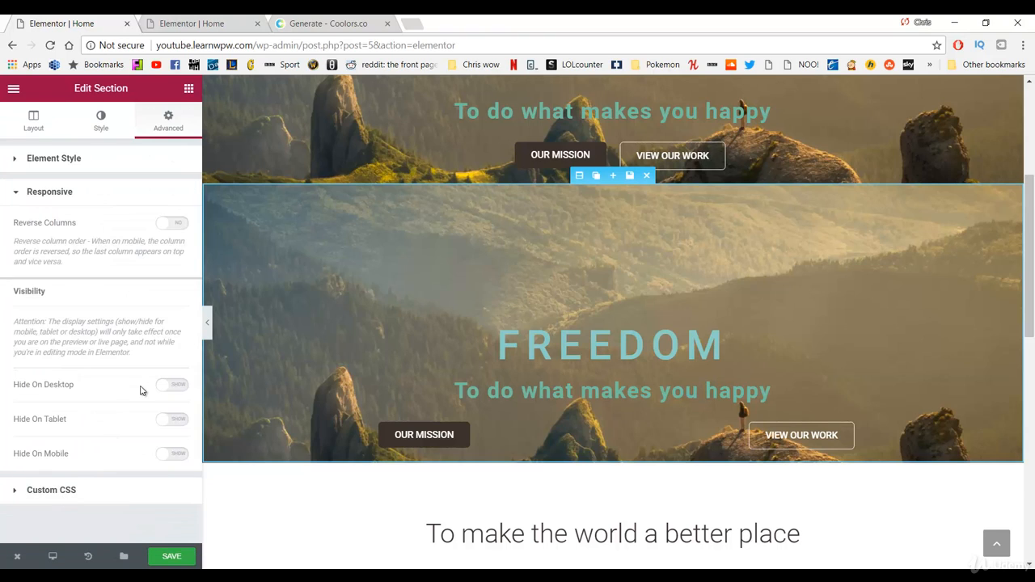
left_click(173, 388)
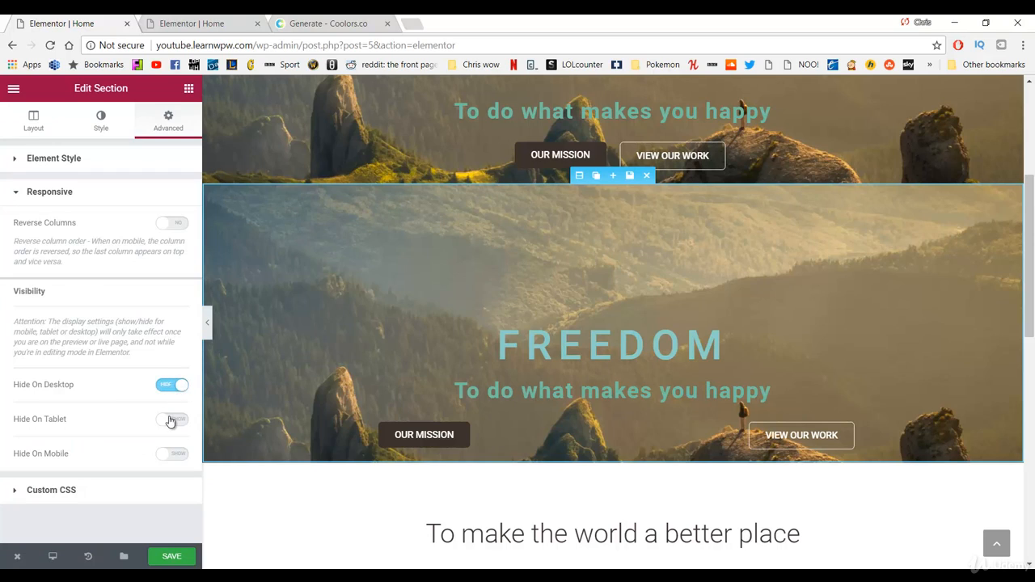
left_click(170, 420)
left_click(177, 556)
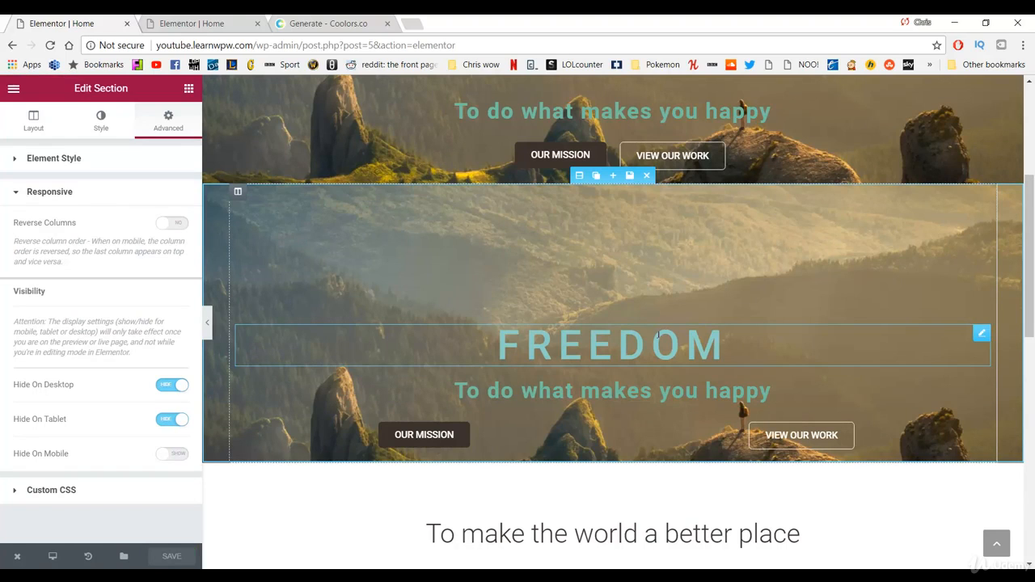
scroll(629, 291, "down", 4)
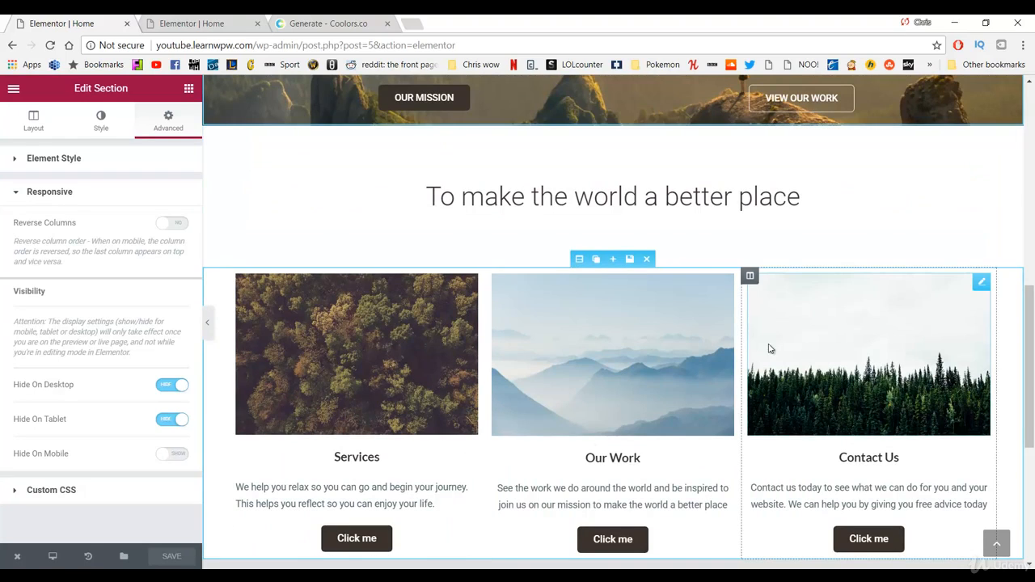
- Duplicate the grey Our work section near the end of the home page
scroll(578, 248, "down", 1)
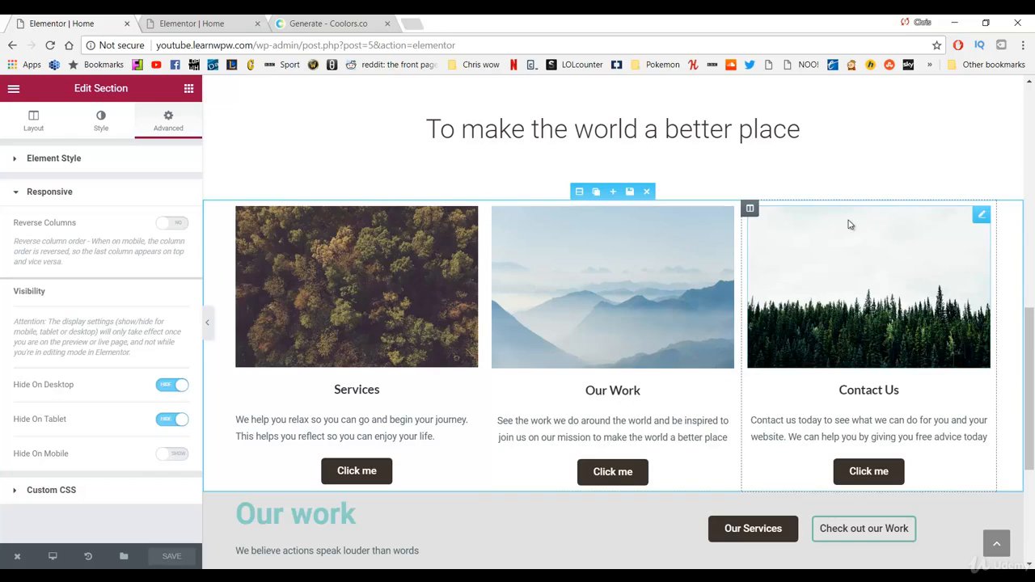
scroll(659, 249, "down", 2)
scroll(518, 243, "down", 2)
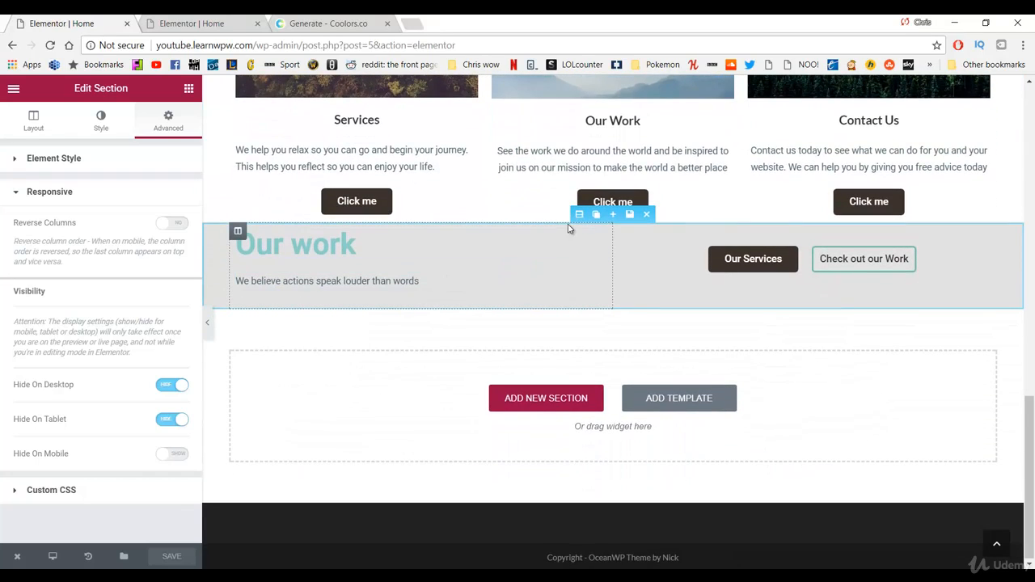
left_click(596, 215)
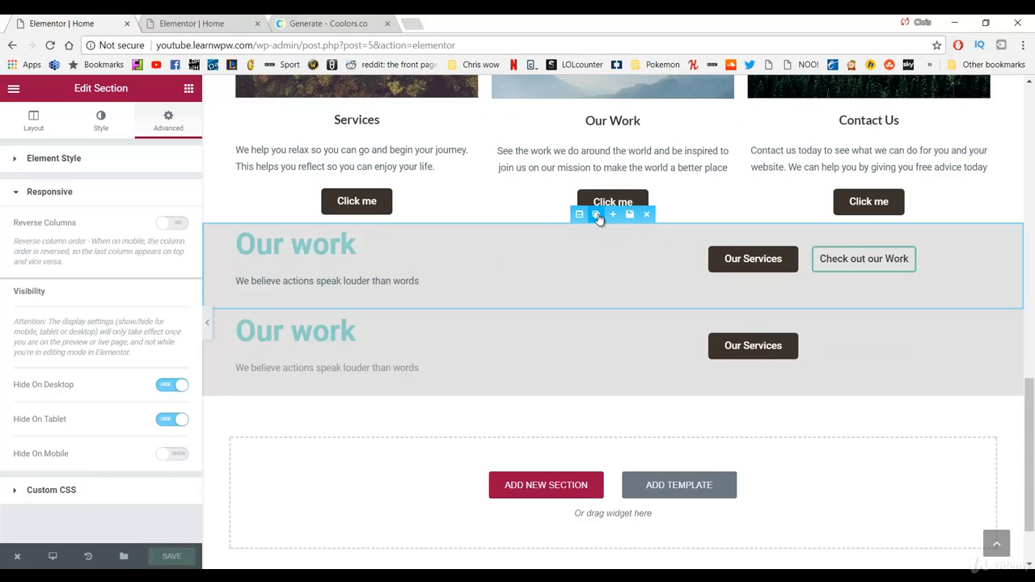
- Hide the original Our work section on mobile through its responsive visibility settings
left_click(579, 214)
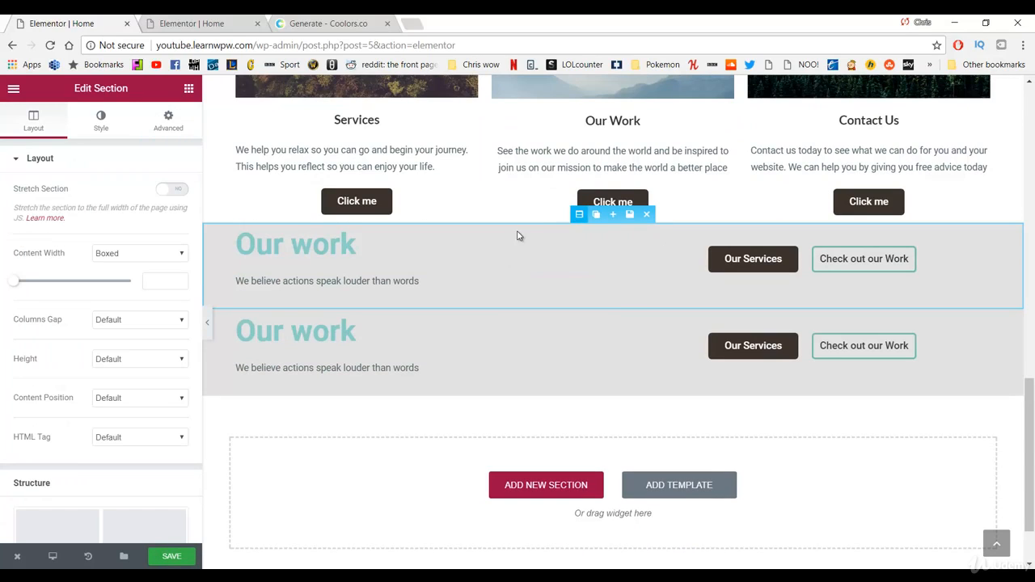
left_click(166, 129)
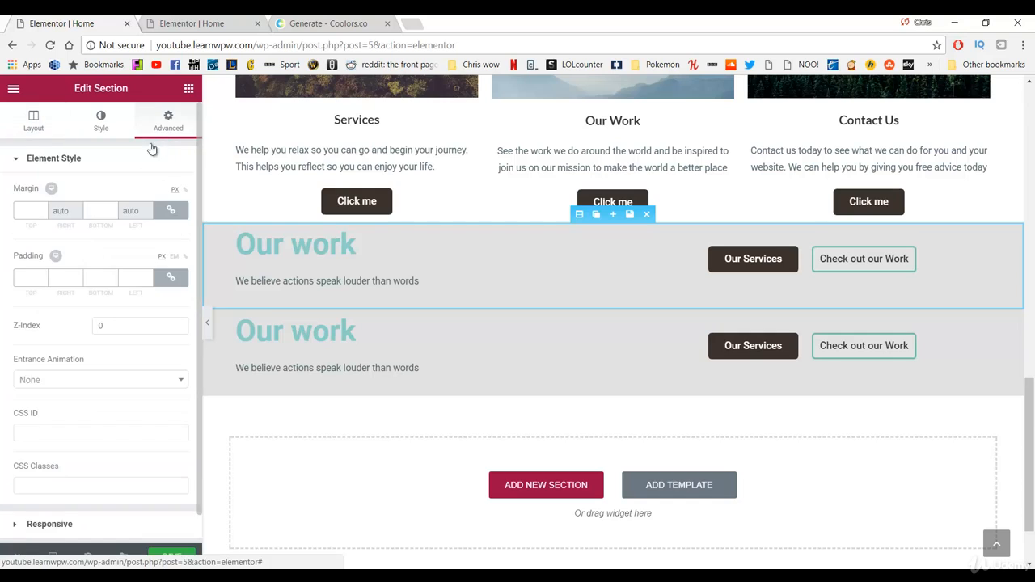
scroll(74, 324, "down", 1)
left_click(72, 495)
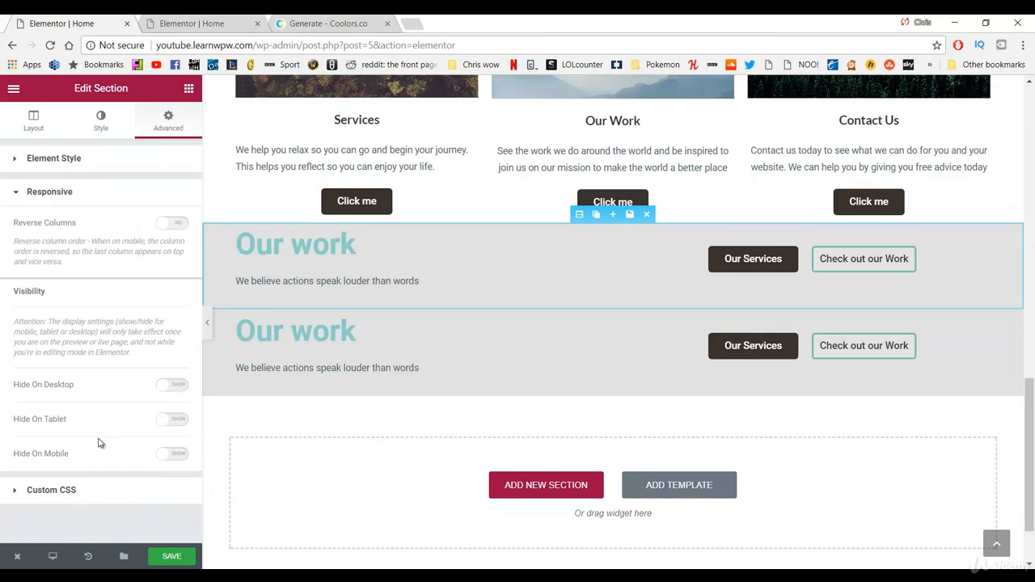
left_click(168, 461)
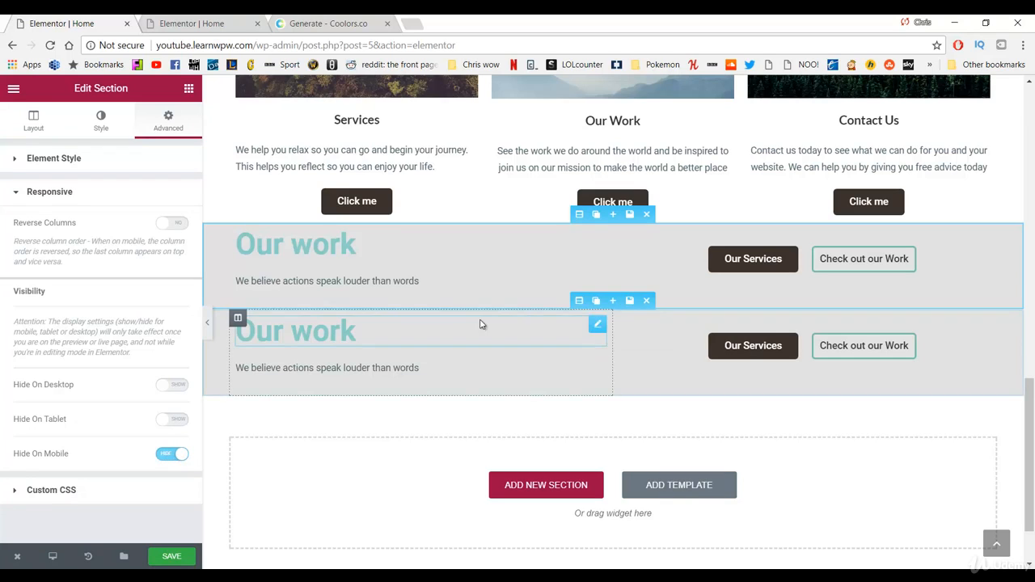
- Center-align the Our work heading and the "We believe actions speak louder than words" text in the duplicated section
left_click(554, 317)
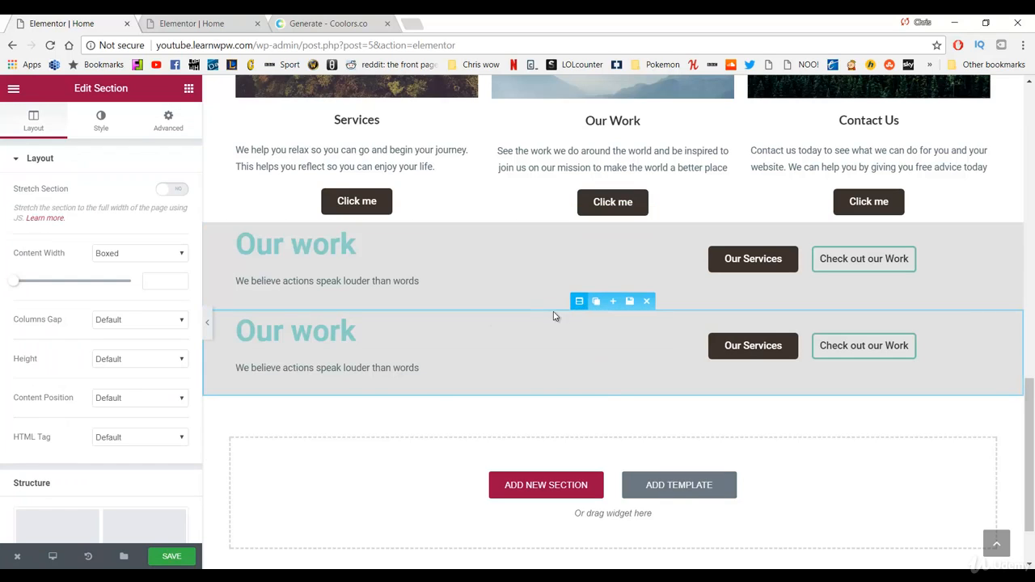
left_click(368, 337)
left_click_drag(367, 337, 208, 349)
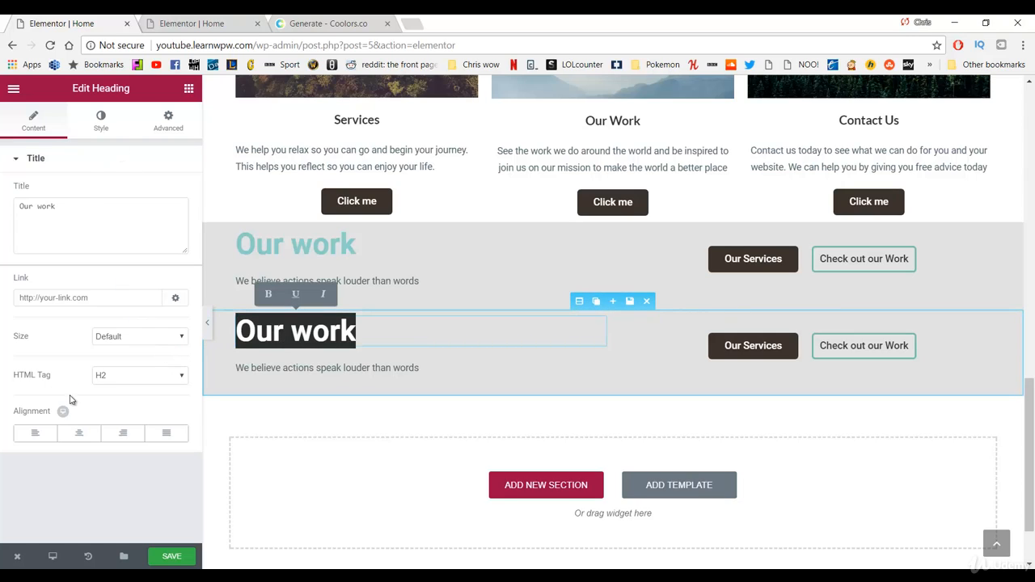
left_click(76, 438)
left_click(79, 437)
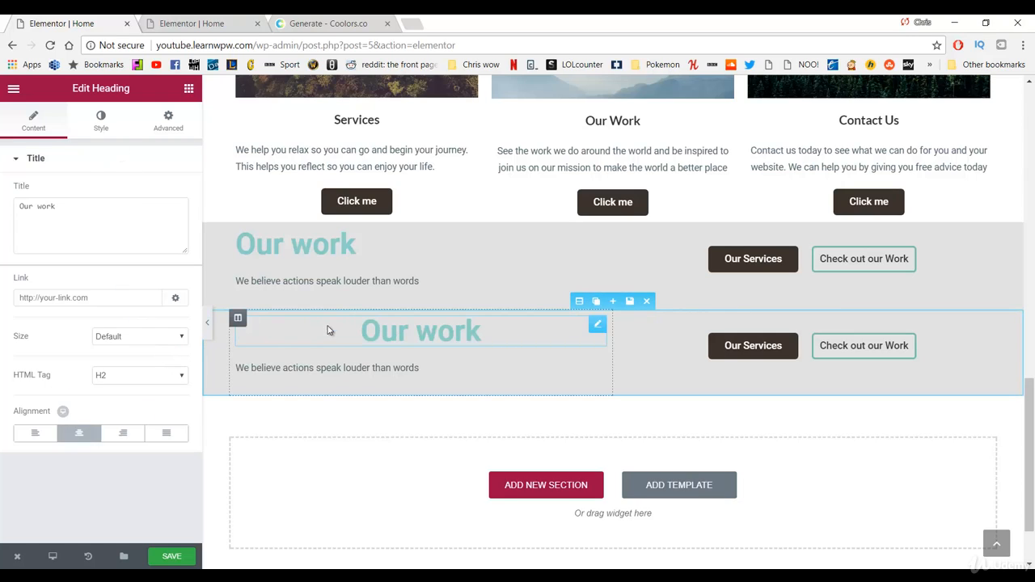
left_click(431, 372)
left_click_drag(196, 388, 237, 375)
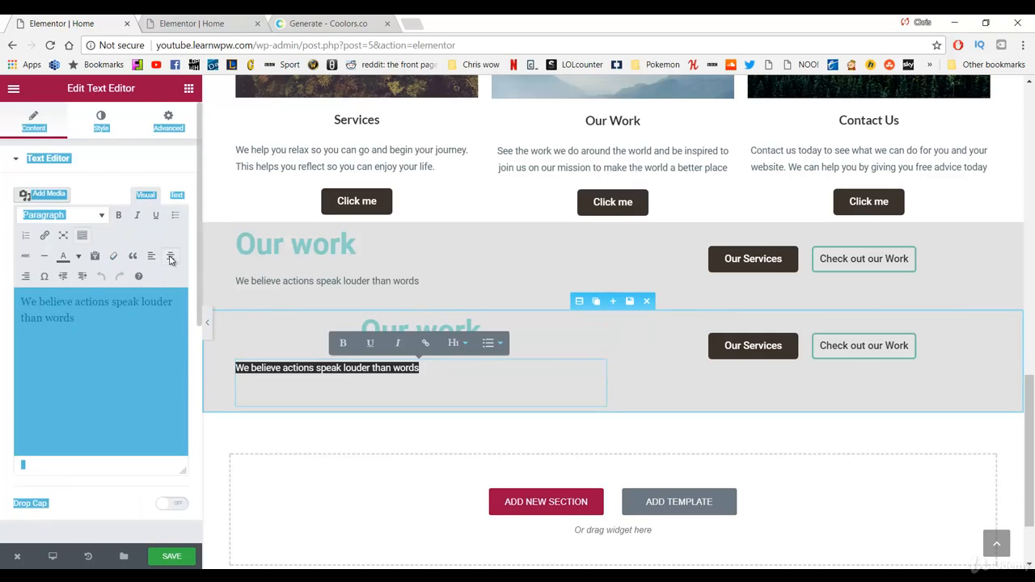
left_click(168, 256)
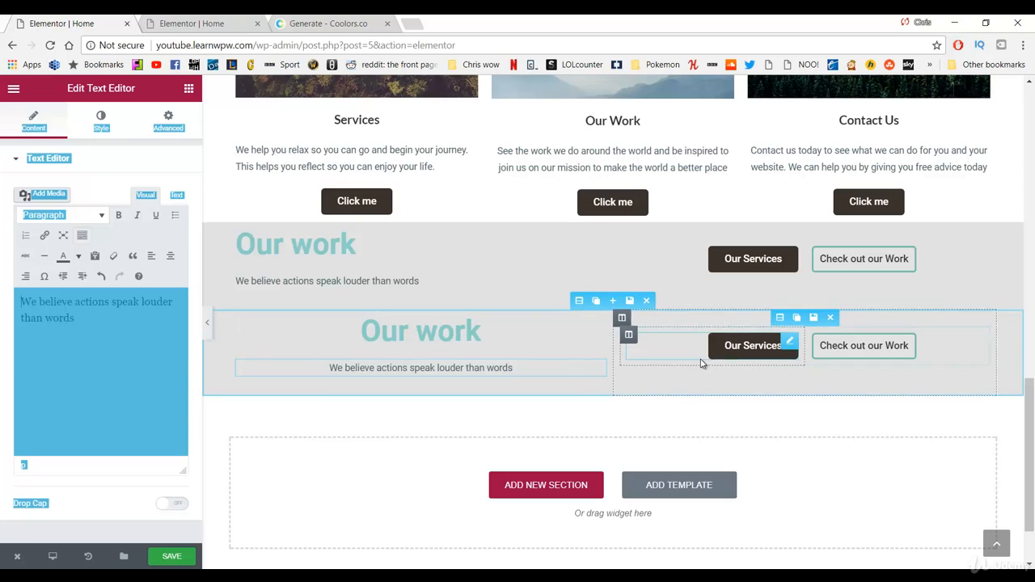
- Center-align the Our Services and Check out our Work buttons in the duplicated section
left_click(746, 345)
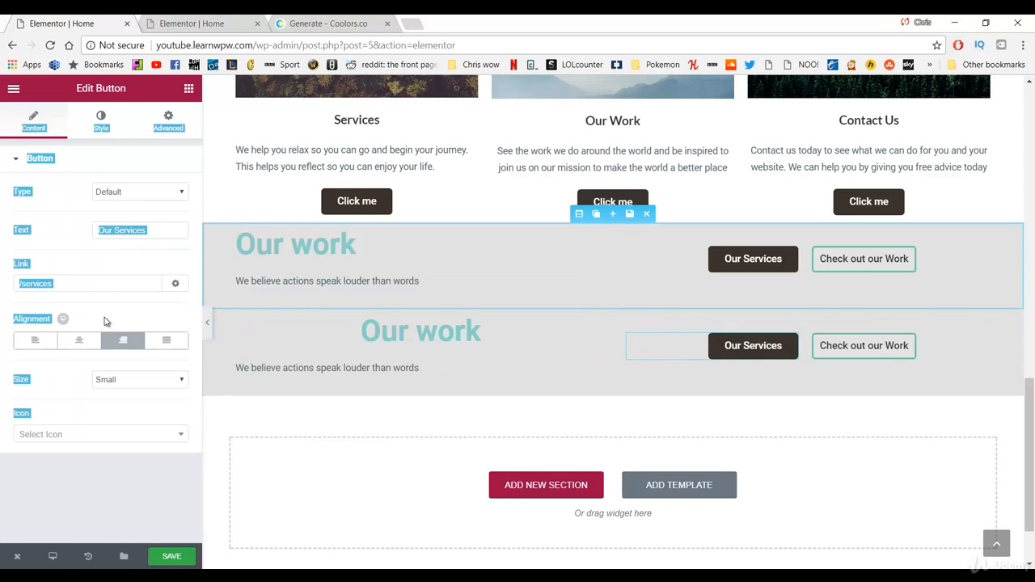
left_click(80, 340)
left_click(873, 343)
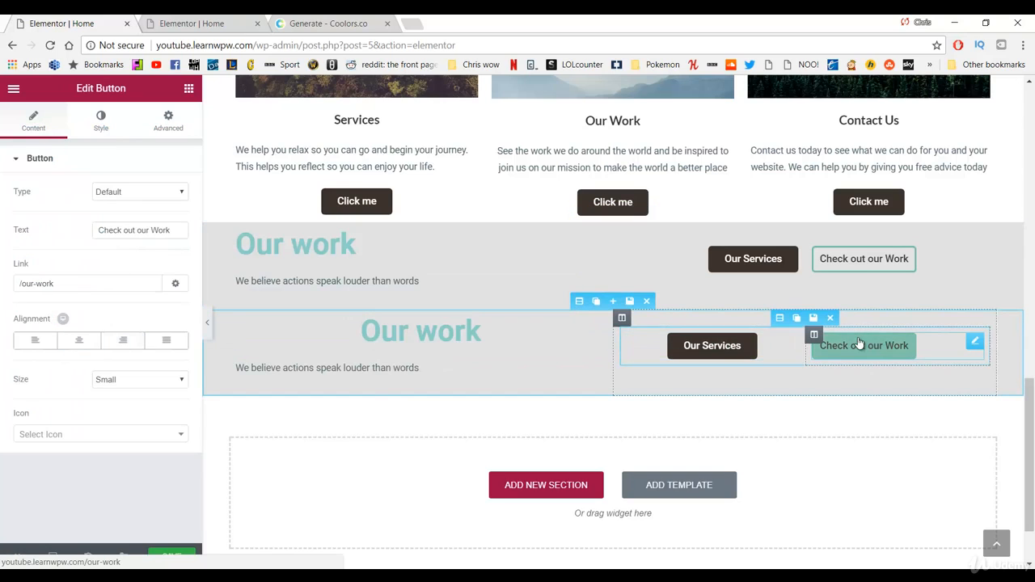
left_click(83, 341)
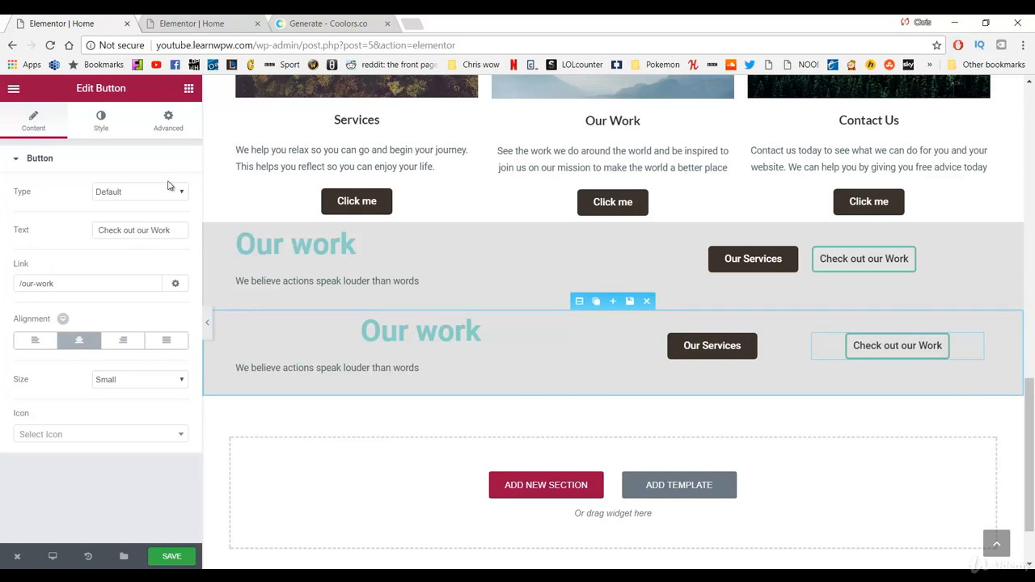
- Hide the duplicated section's Check out our Work button on desktop and tablet, and save the page
left_click(168, 121)
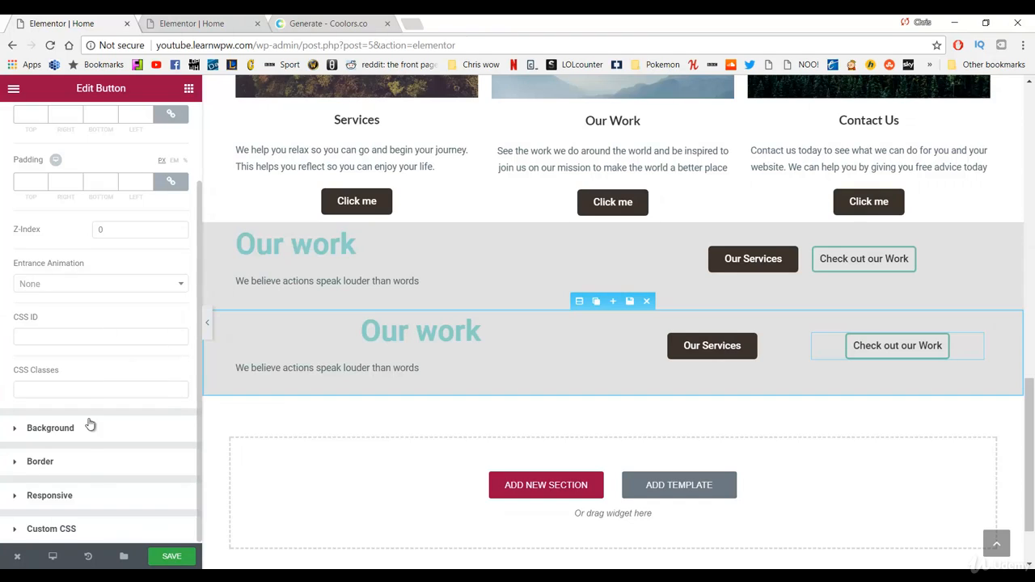
left_click(91, 496)
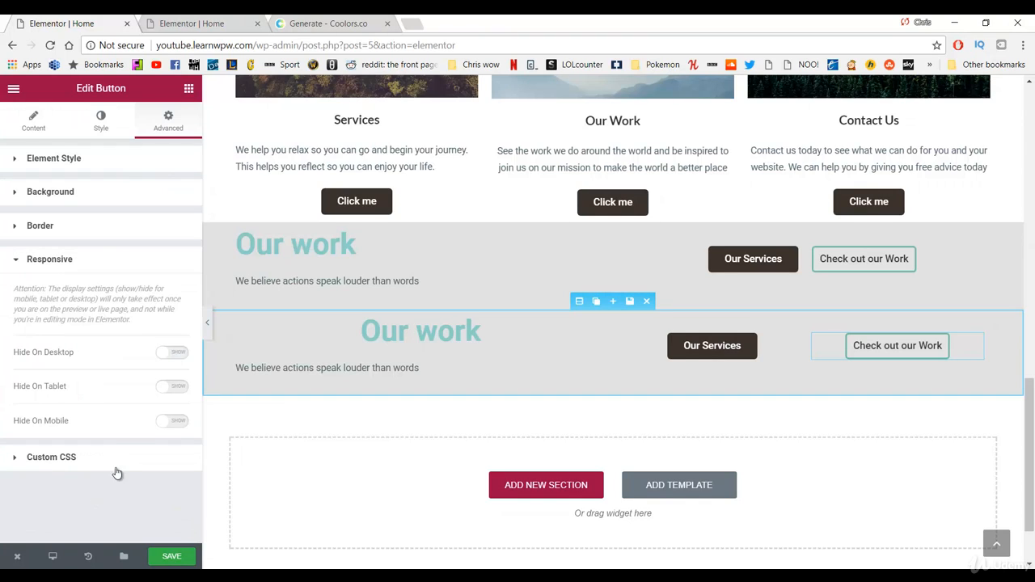
left_click(173, 354)
left_click(170, 388)
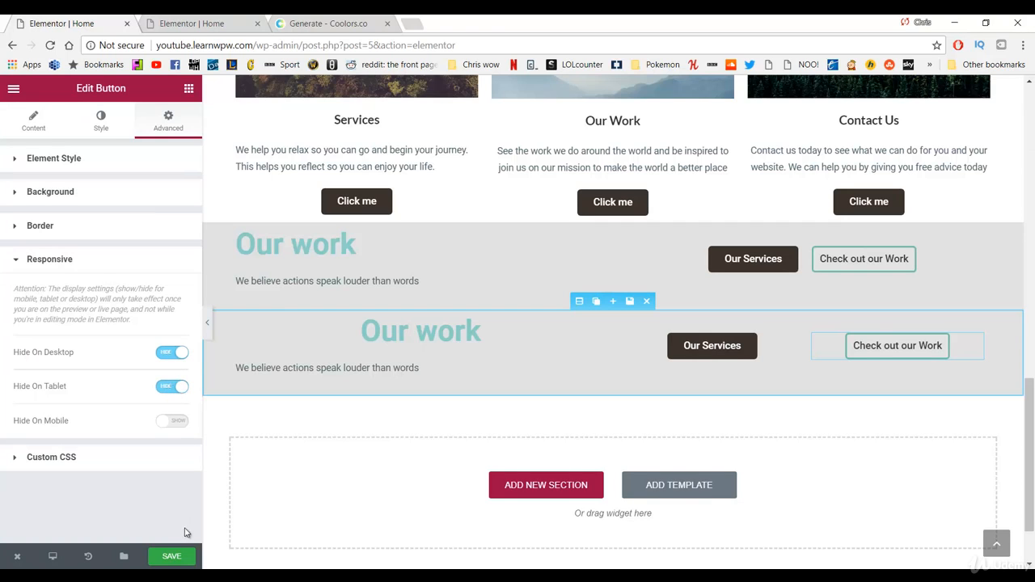
left_click(192, 556)
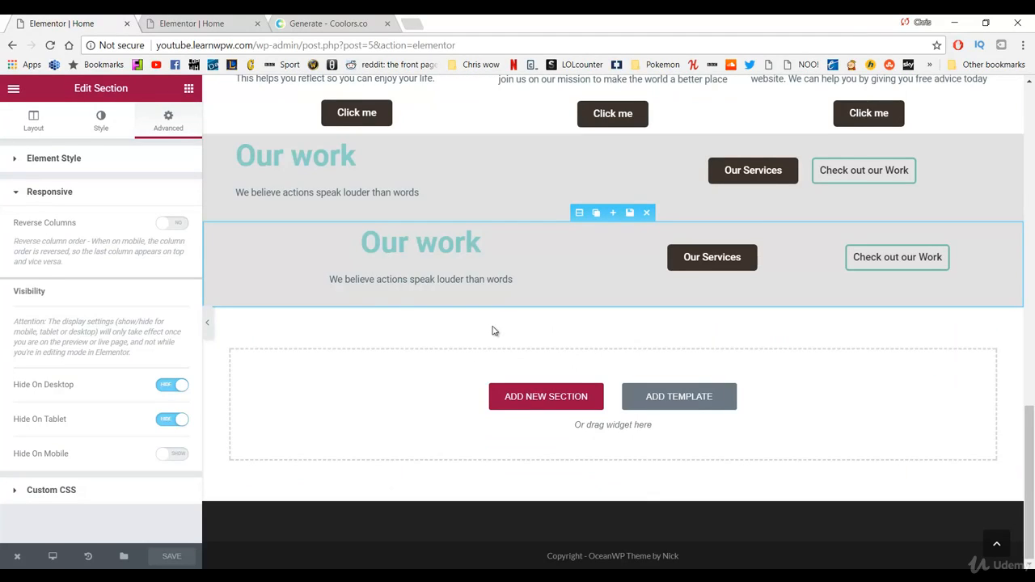
- Open the live home page in a new browser tab and check its desktop layout from the hero to the footer
scroll(477, 339, "up", 15)
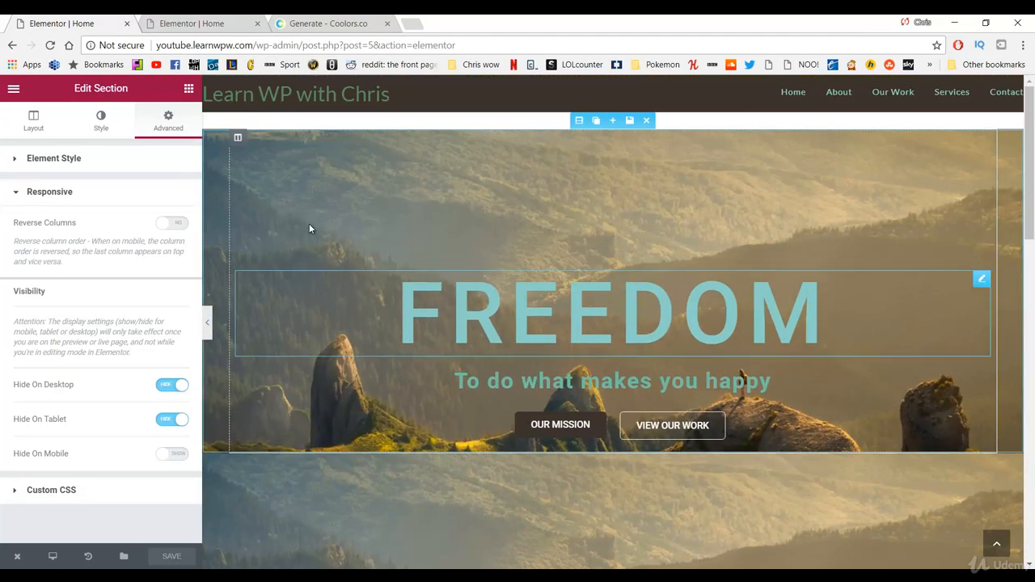
middle_click(262, 109)
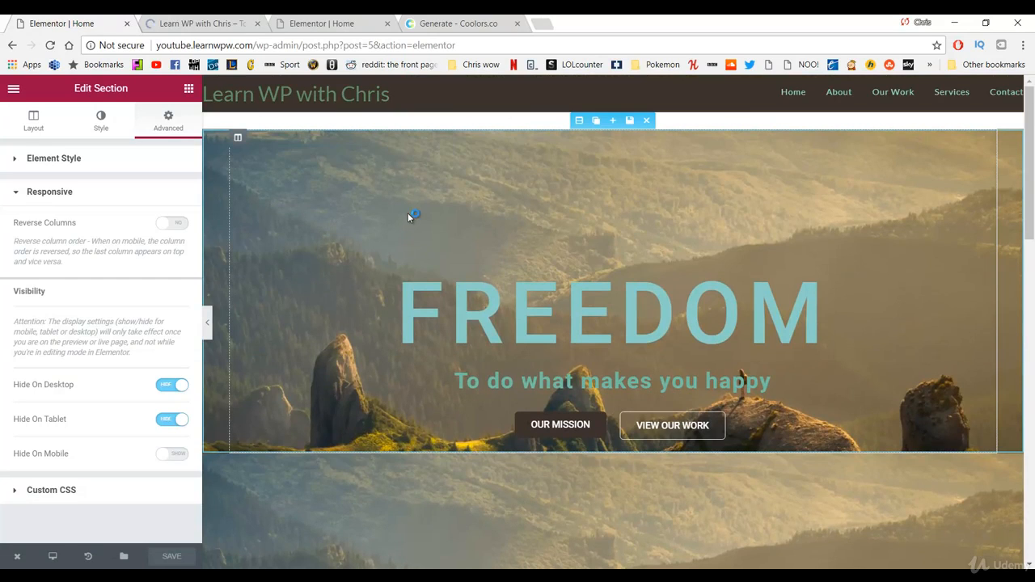
left_click(216, 23)
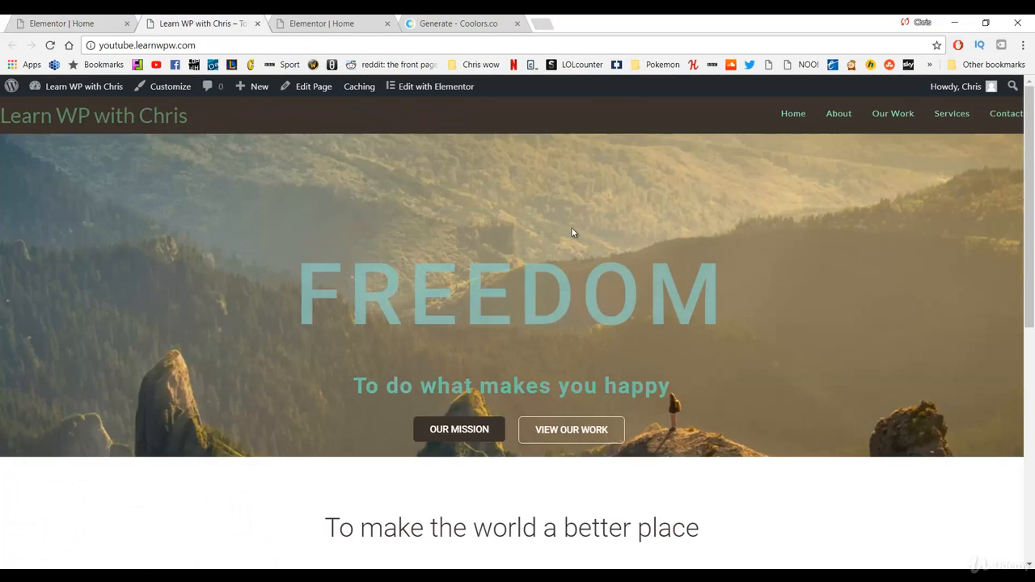
scroll(358, 273, "down", 3)
scroll(349, 323, "down", 4)
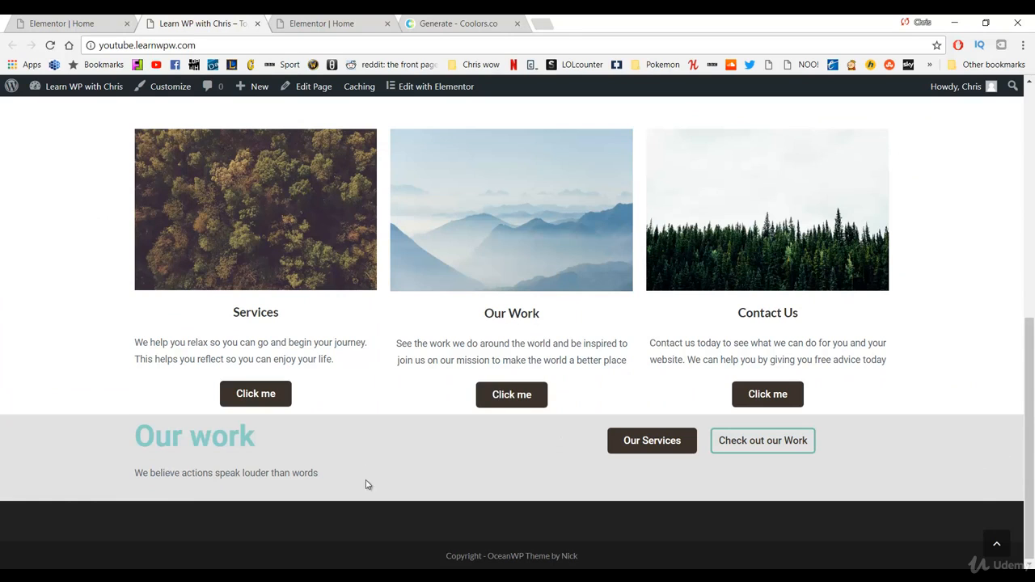
- Switch to the narrow browser window, reload the home page and review its mobile layout from the hero to the Our work section
mouse_move(351, 576)
left_click(497, 524)
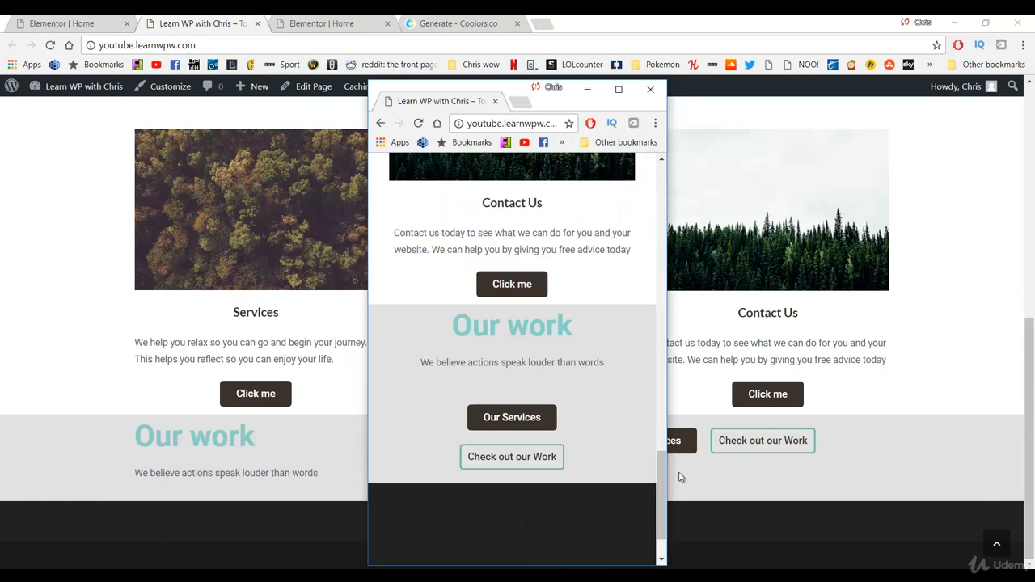
scroll(578, 397, "up", 15)
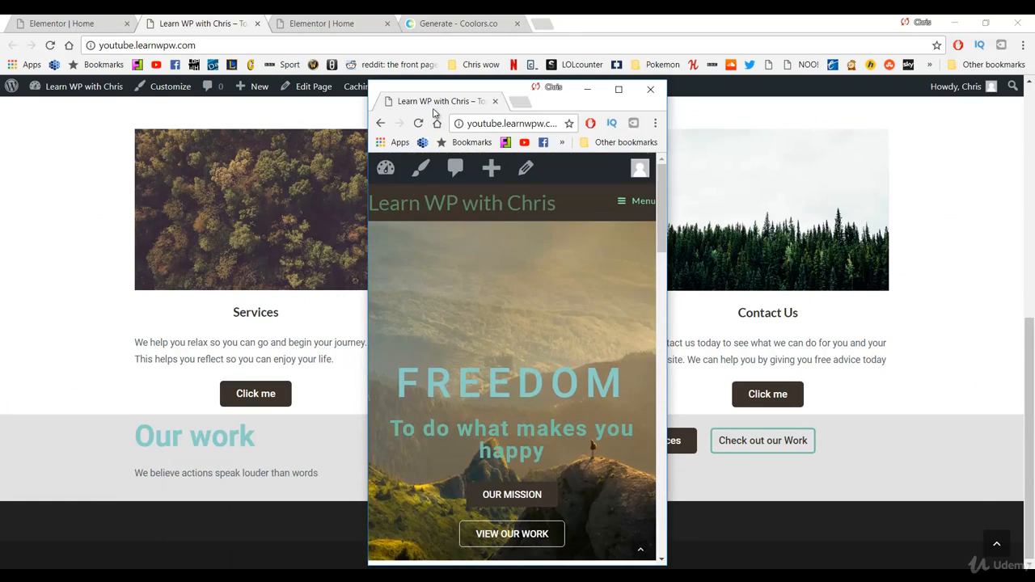
left_click(418, 123)
scroll(480, 300, "down", 3)
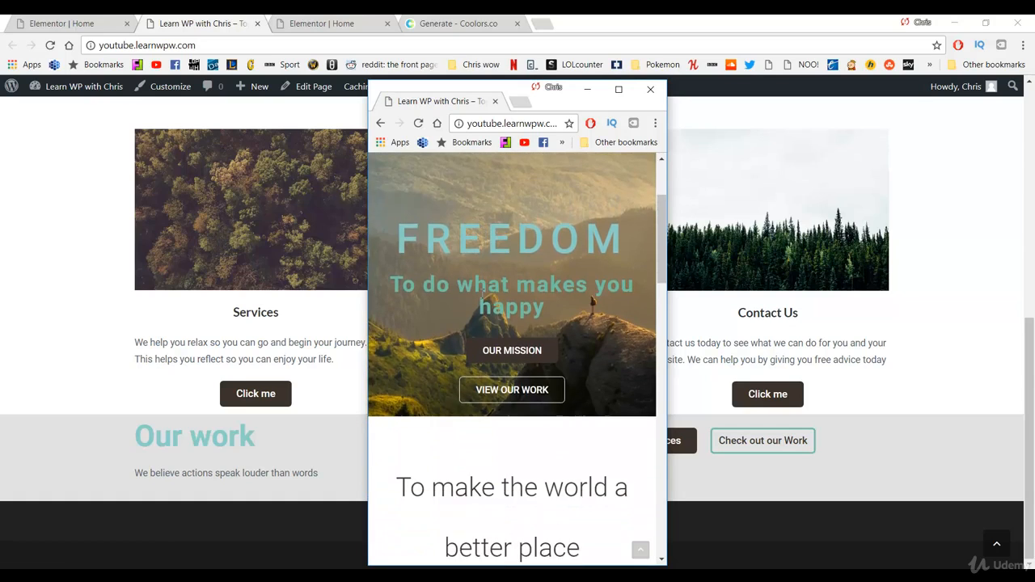
scroll(485, 233, "down", 7)
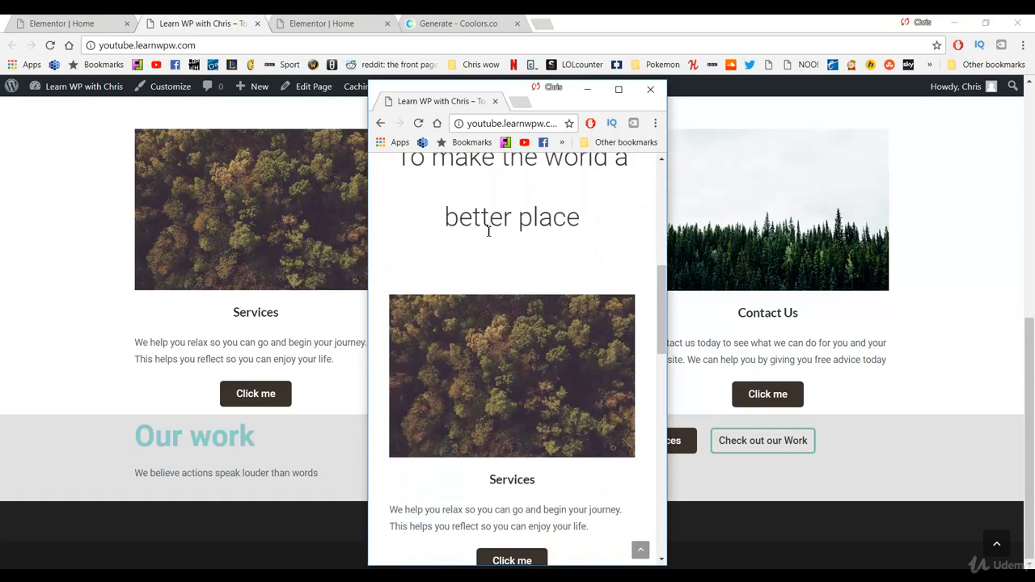
scroll(487, 233, "down", 7)
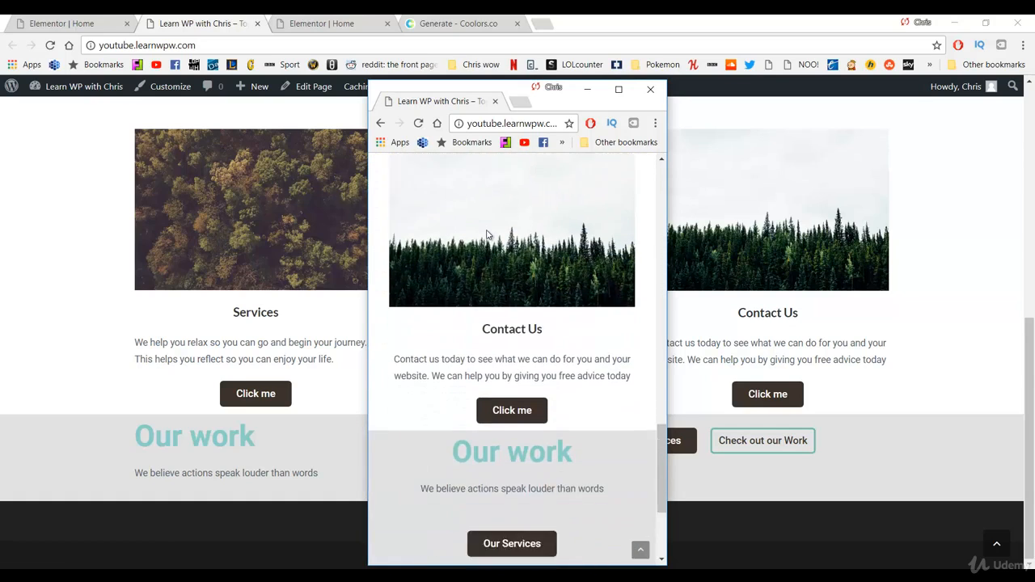
- Return to the full-width browser window and look over the hero, service columns and Our work section again
scroll(486, 234, "up", 10)
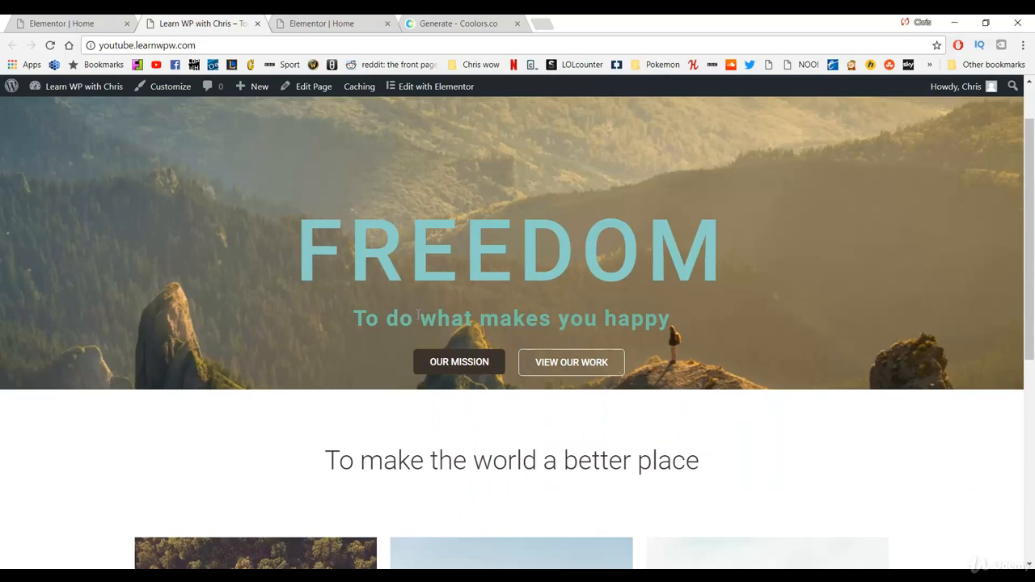
scroll(392, 321, "down", 4)
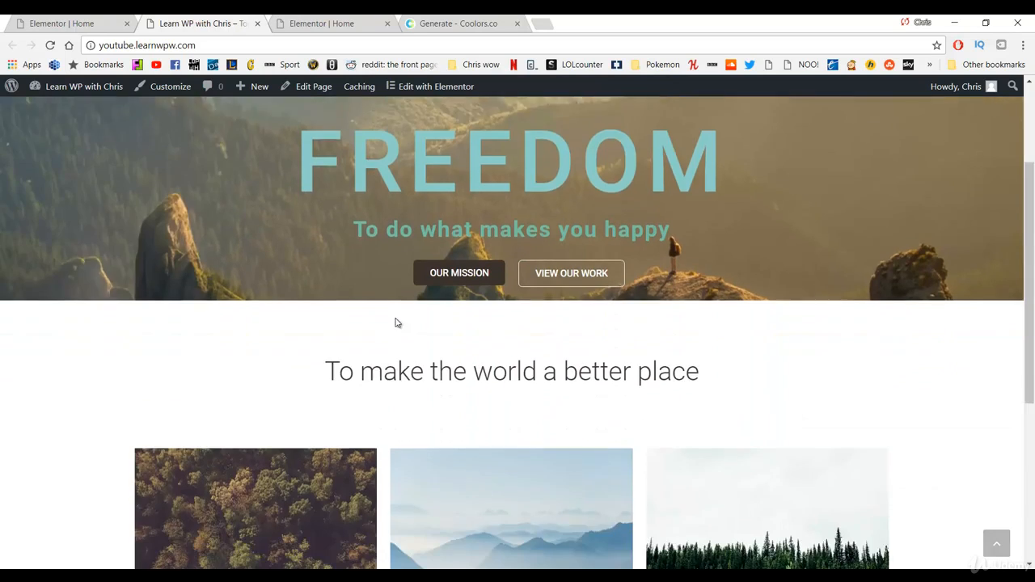
scroll(388, 321, "down", 1)
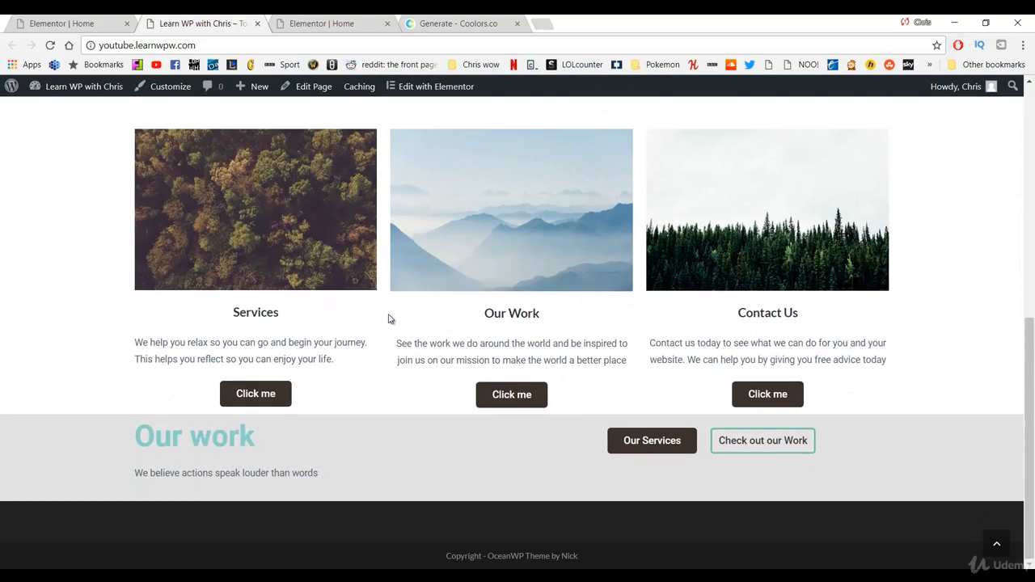
scroll(388, 317, "up", 5)
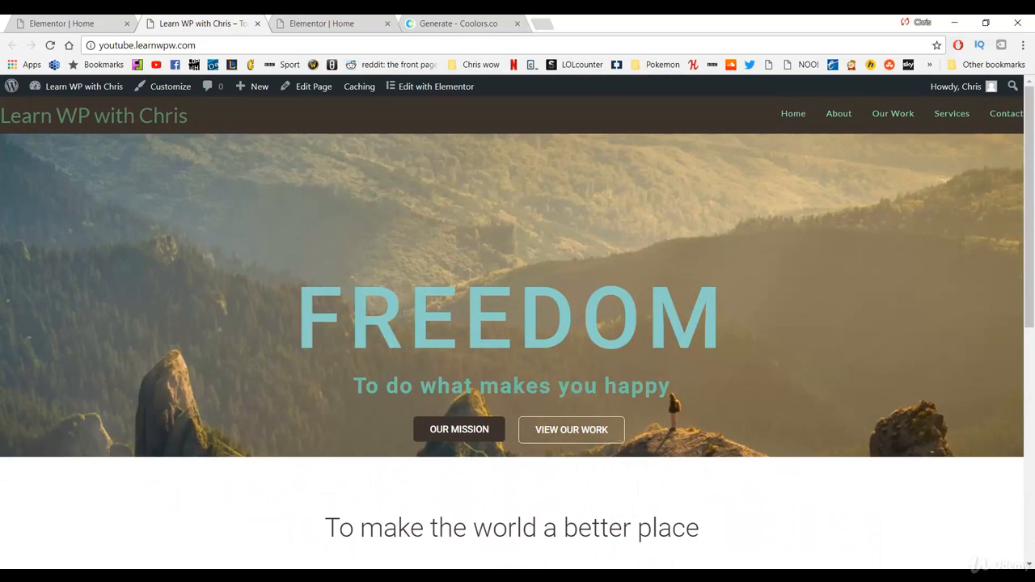